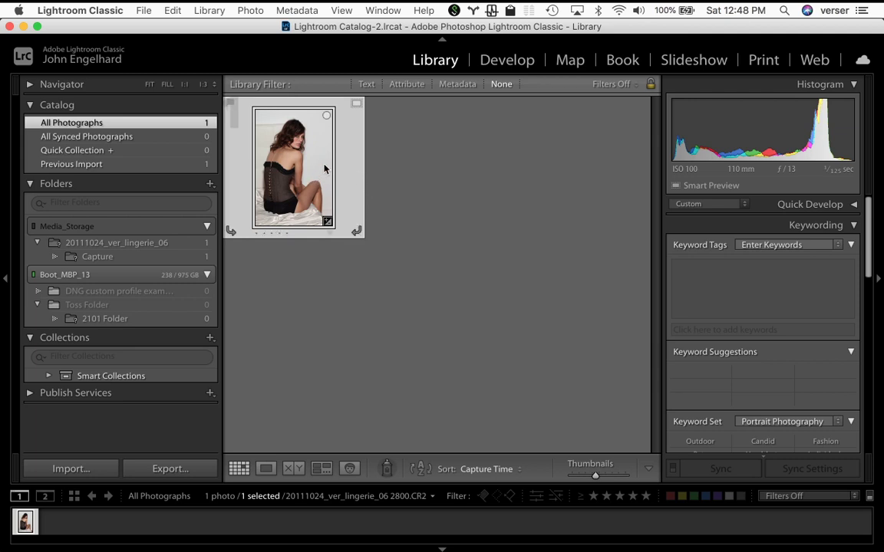
Open the selected photo in the Develop module and set its exposure to +0.25.
click(514, 59)
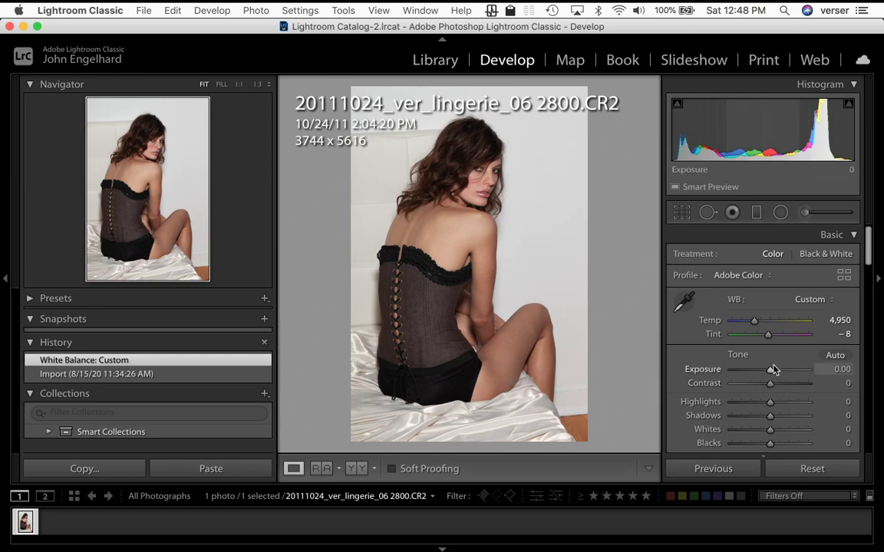
drag(771, 372, 772, 373)
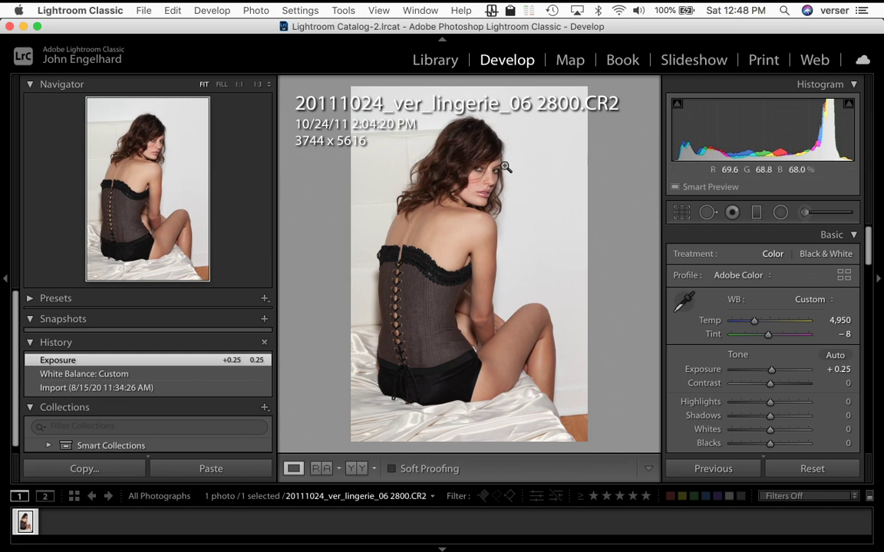
Crop the photo with a custom aspect ratio of 45 x 60 and apply the crop.
click(682, 213)
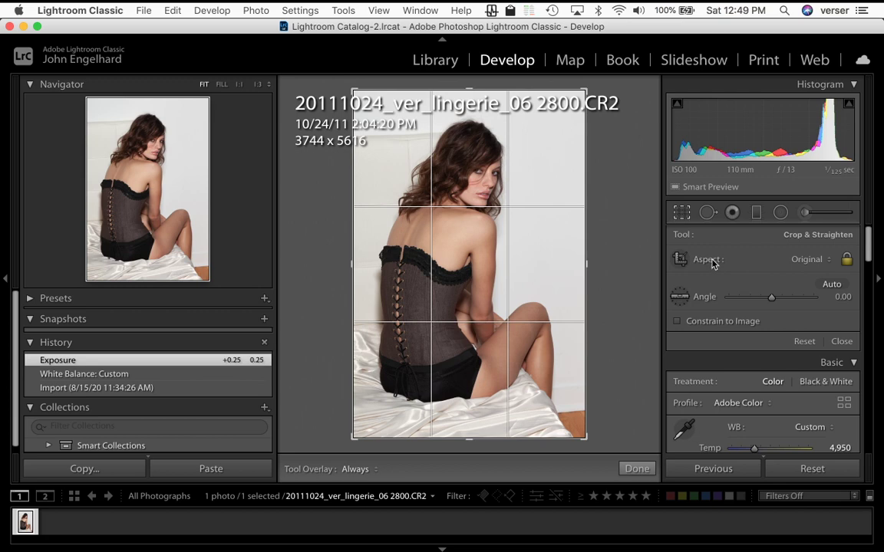
click(844, 260)
click(807, 260)
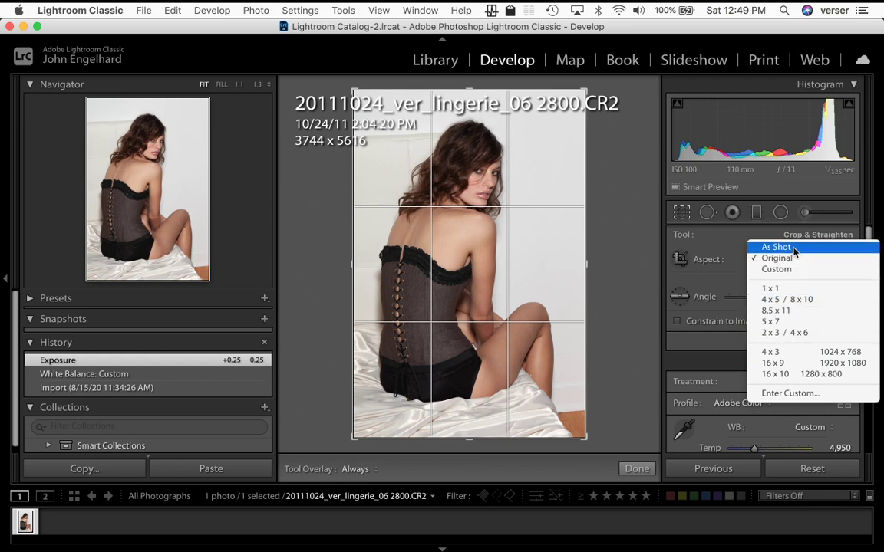
click(809, 394)
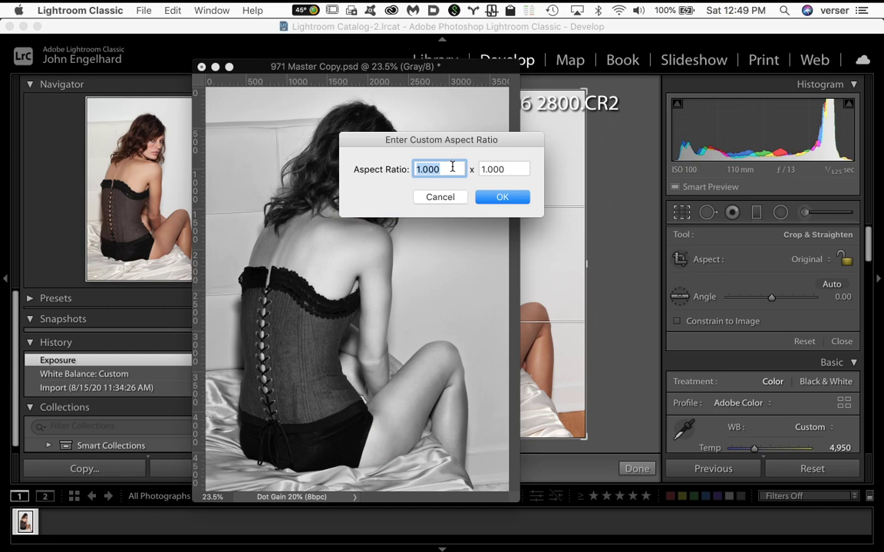
text(45)
key(Tab)
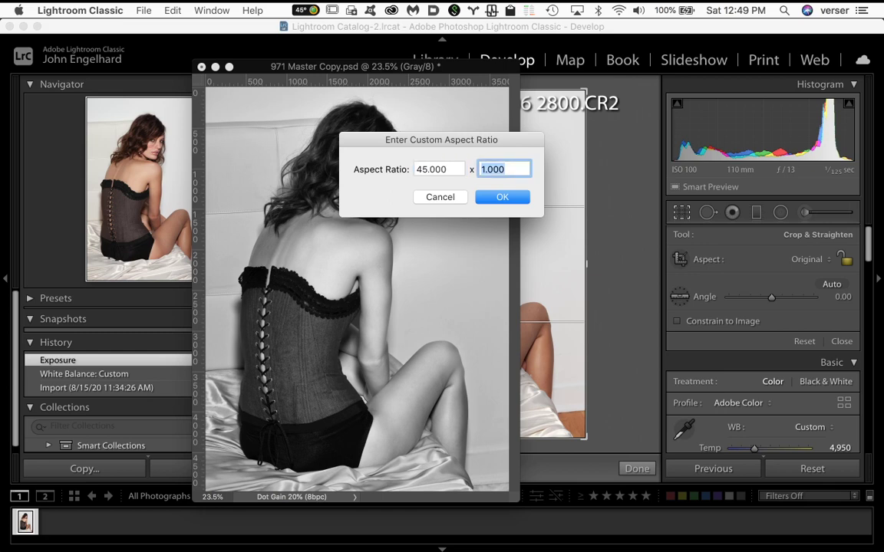
text(60)
key(Tab)
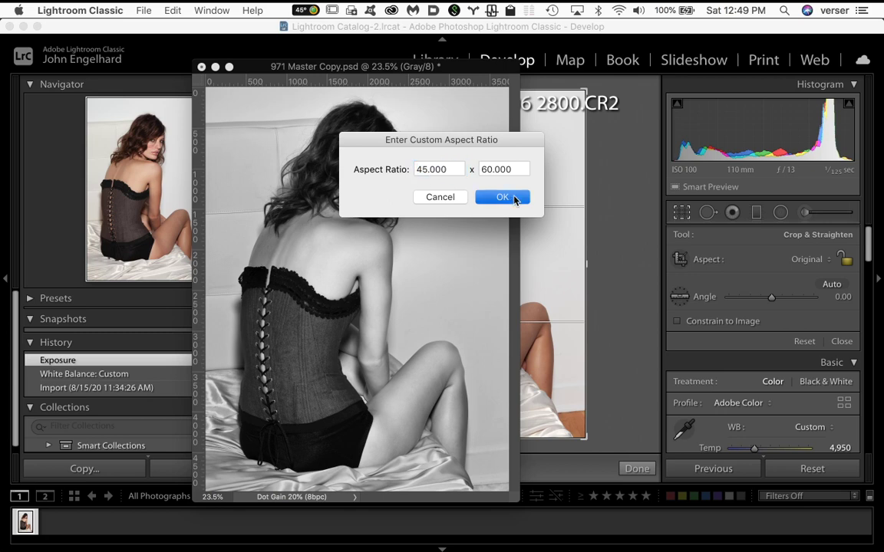
click(514, 198)
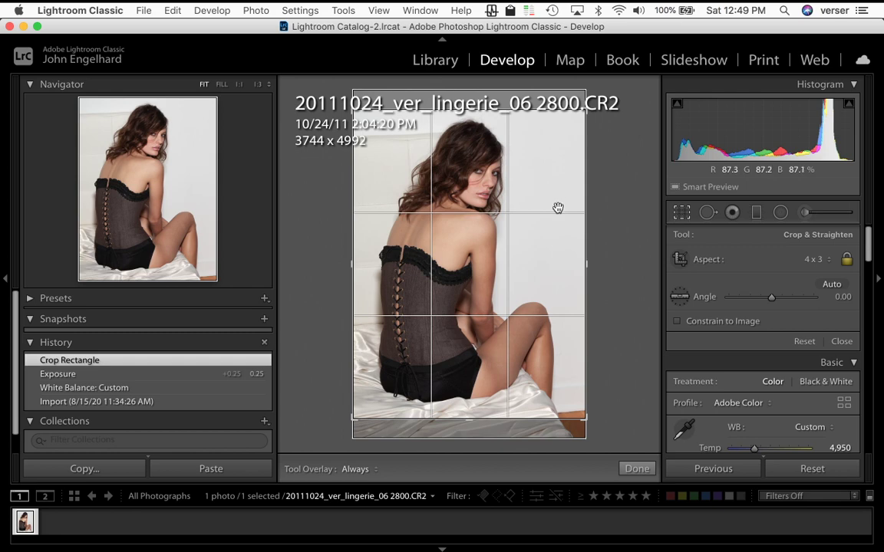
click(637, 468)
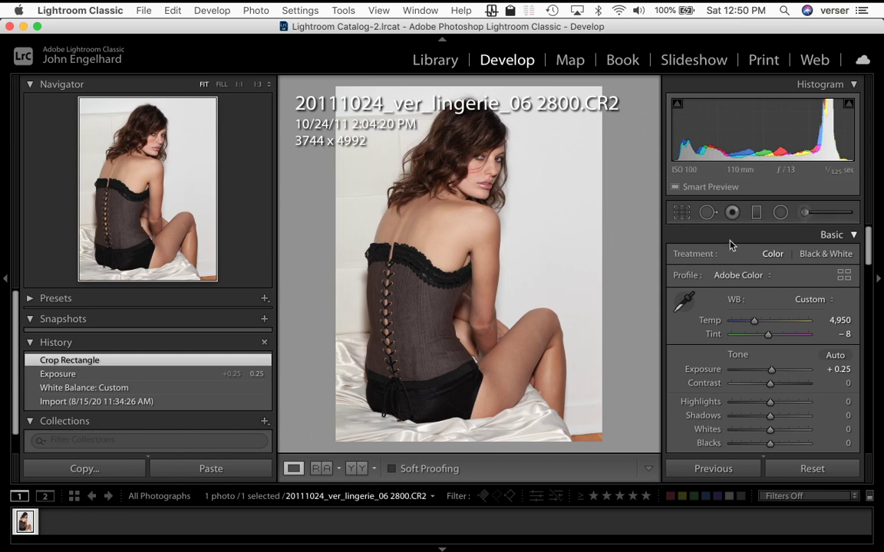
Open the cropped photo in the Print module and direct the print job to Printer.
scroll(735, 322, down, 1)
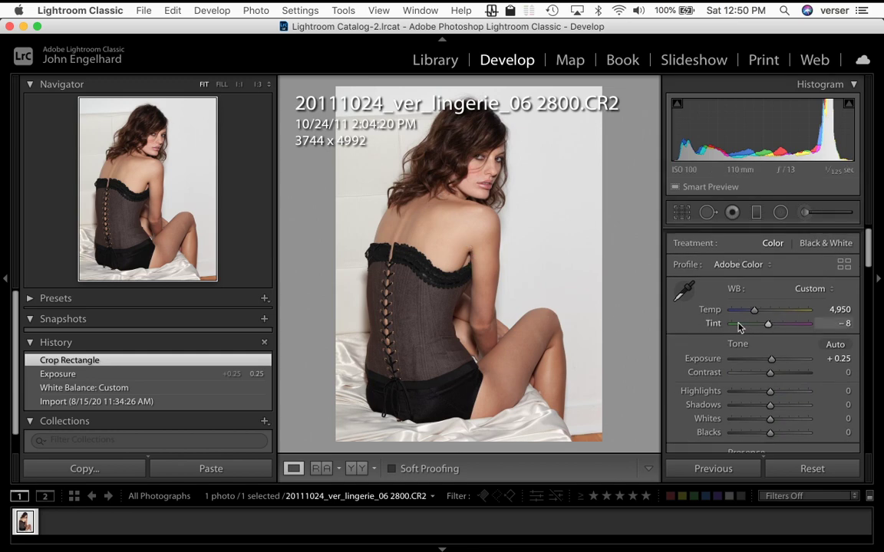
click(763, 61)
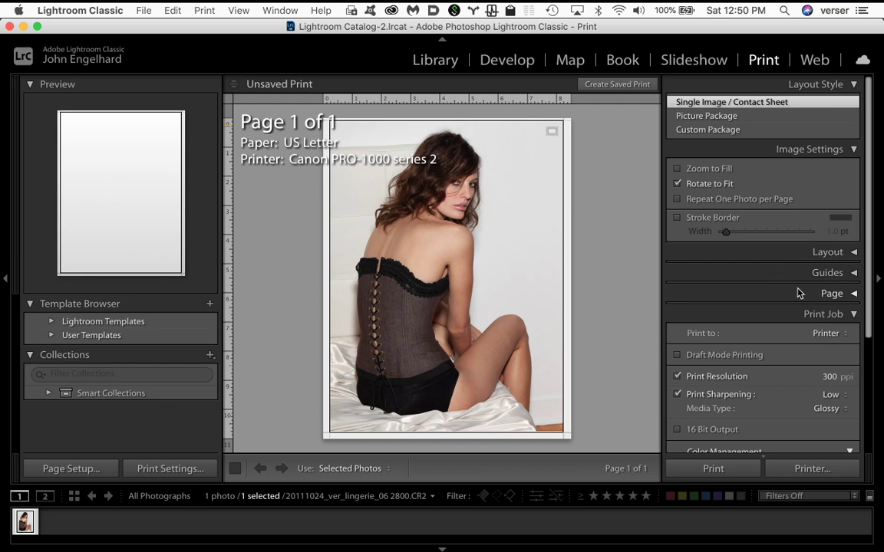
click(827, 334)
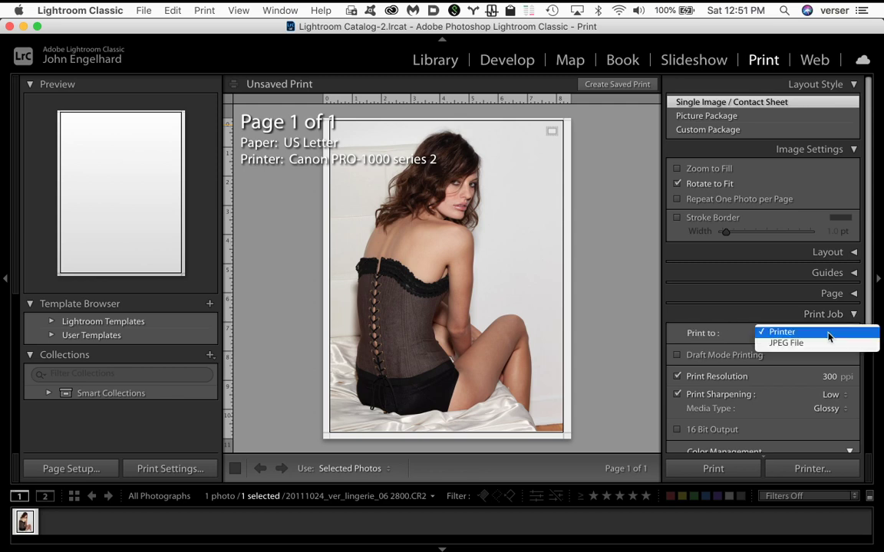
click(828, 333)
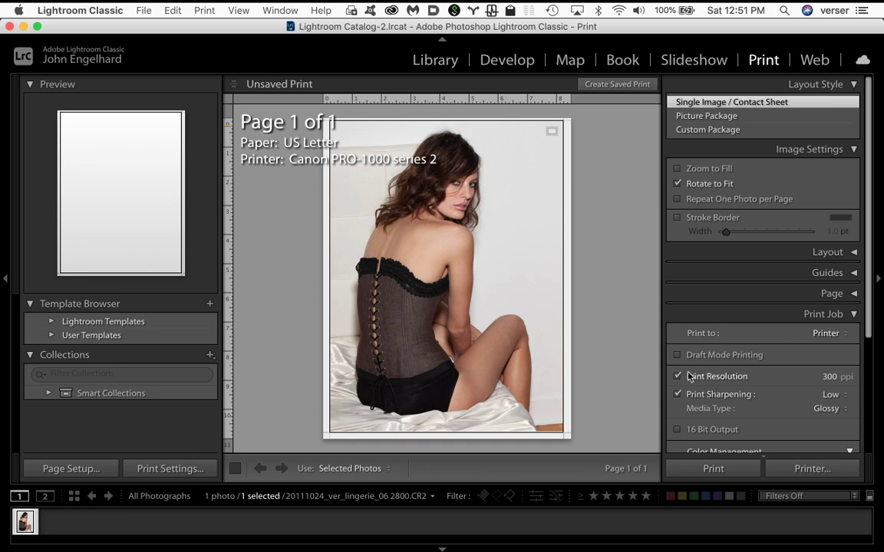
Try a print resolution of 240 ppi for the print job.
drag(835, 377, 825, 380)
click(826, 379)
text(240)
key(BackSpace)
key(BackSpace)
Turn print sharpening off and back on for the print job.
click(777, 393)
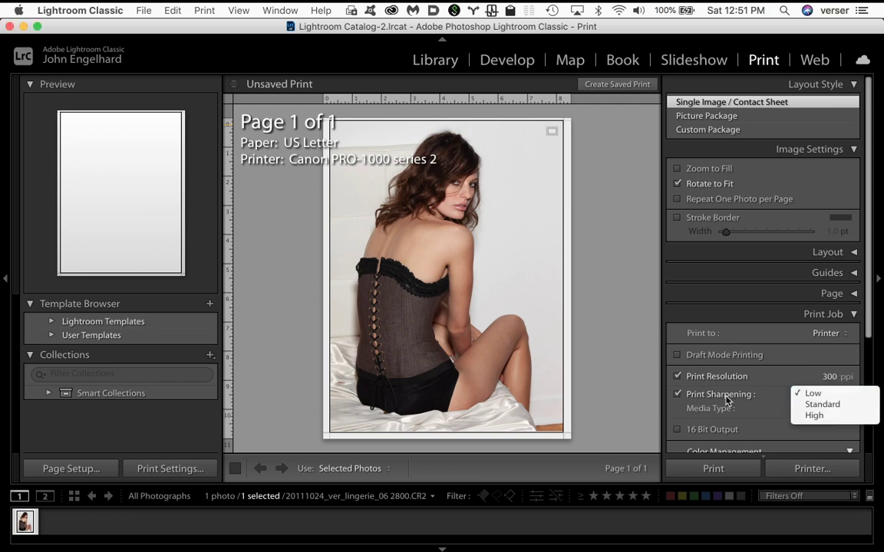
click(721, 401)
click(725, 399)
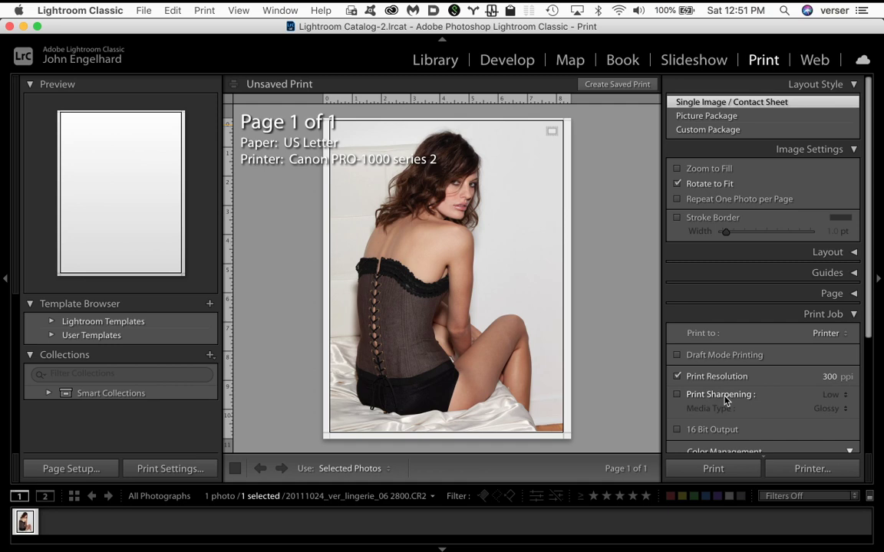
click(678, 397)
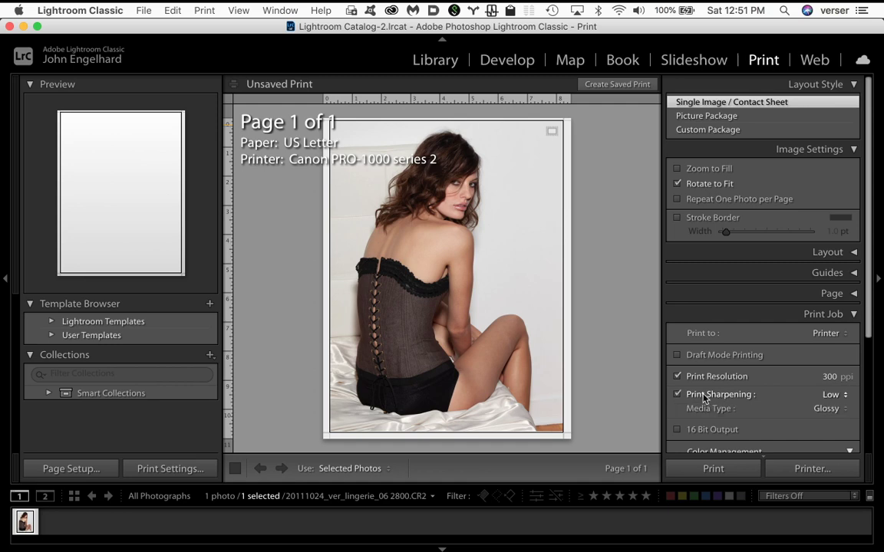
Review the available print sharpening levels and media type choices without changing them.
click(833, 395)
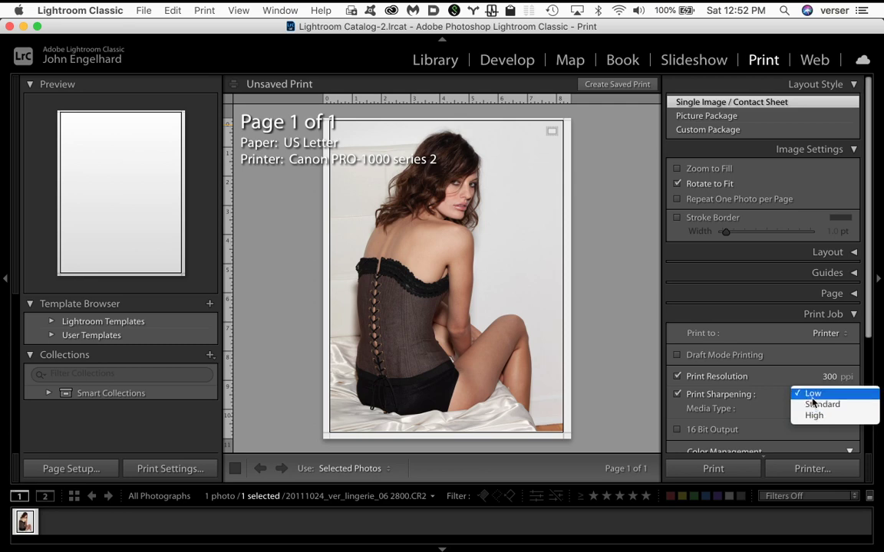
click(812, 356)
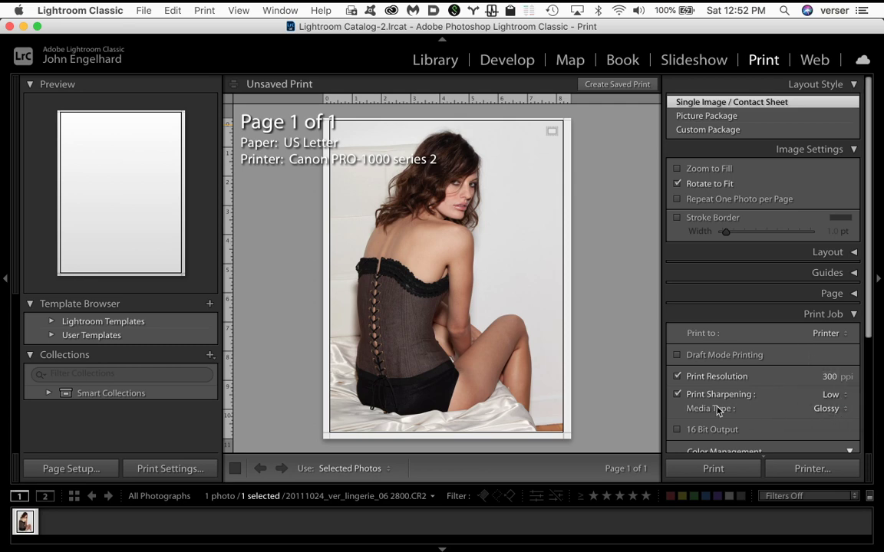
click(837, 413)
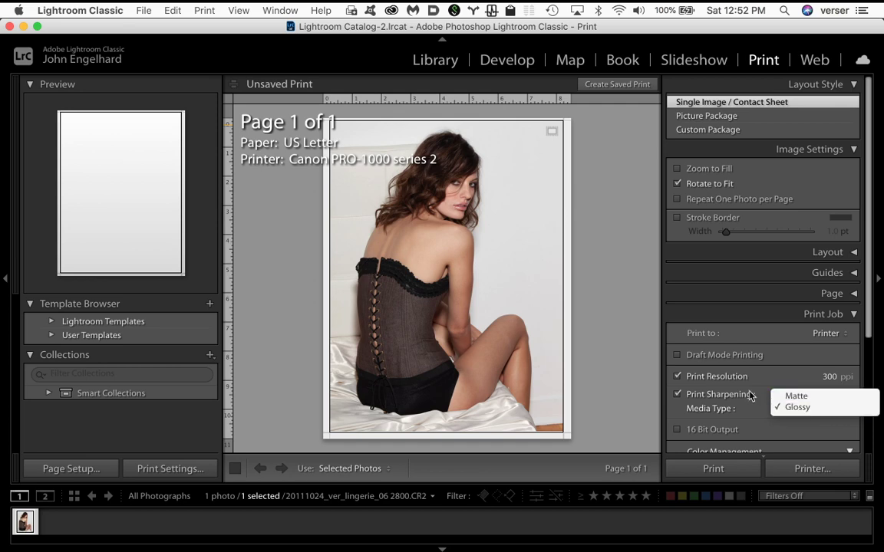
click(794, 355)
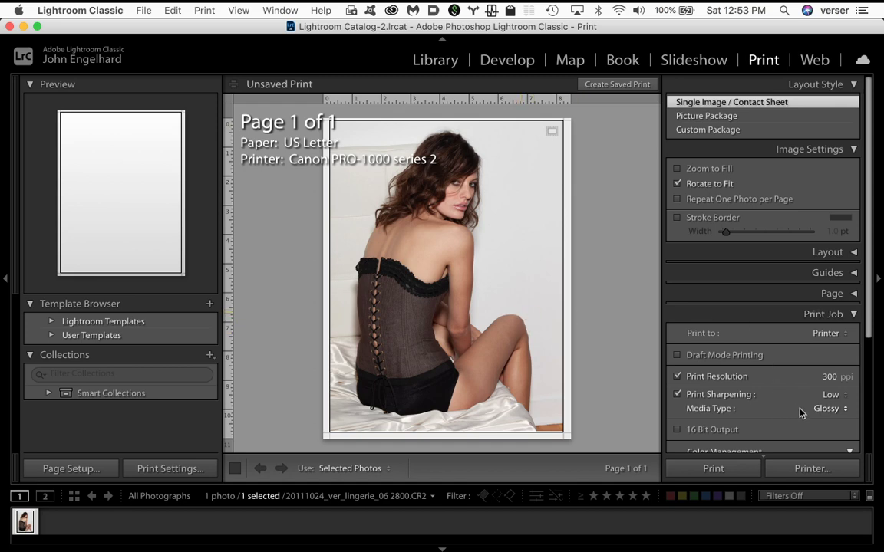
Add the Canon PRO-1000/500 Matte Photo Paper -P profile to the color management profiles offered for printing.
scroll(802, 407, down, 3)
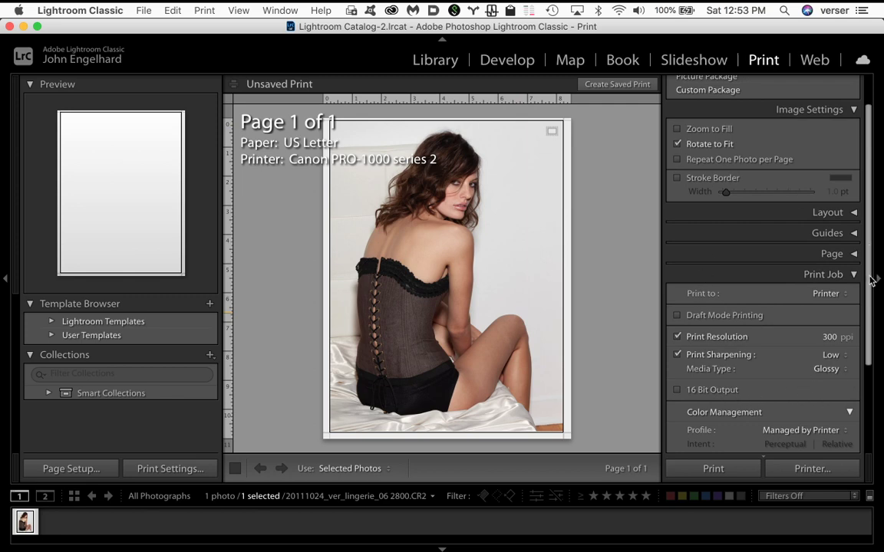
drag(867, 280, 873, 395)
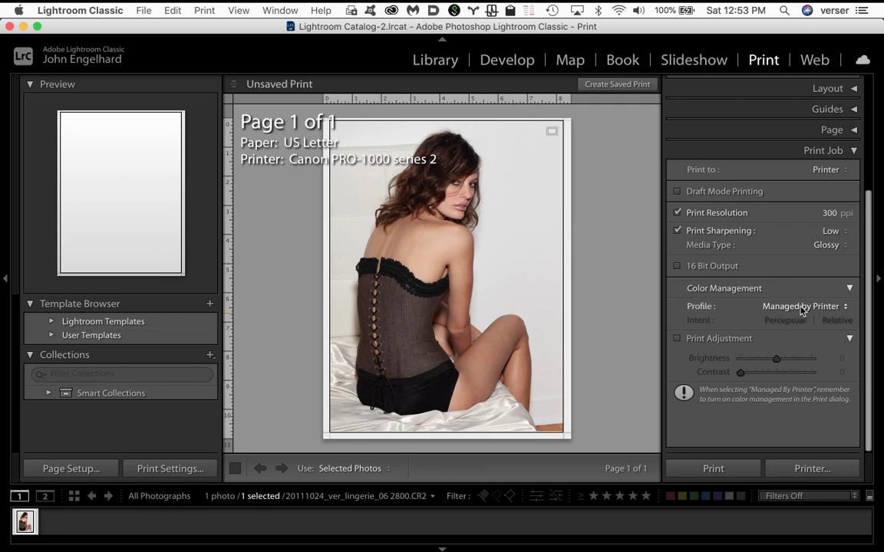
click(828, 307)
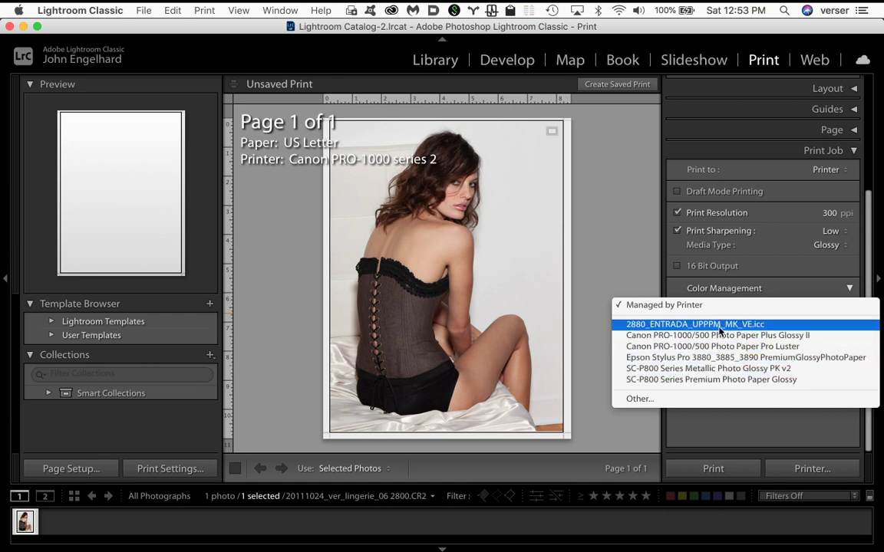
click(636, 399)
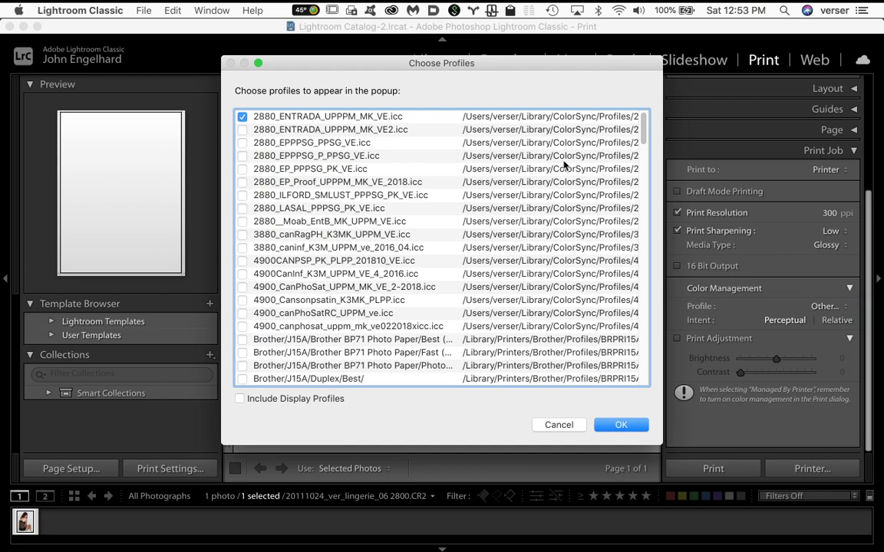
scroll(414, 330, down, 1)
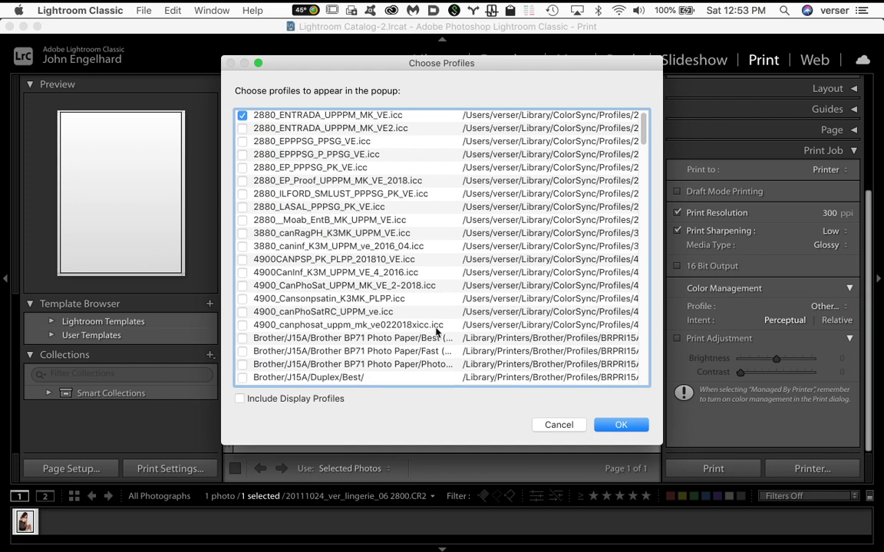
scroll(391, 298, down, 1)
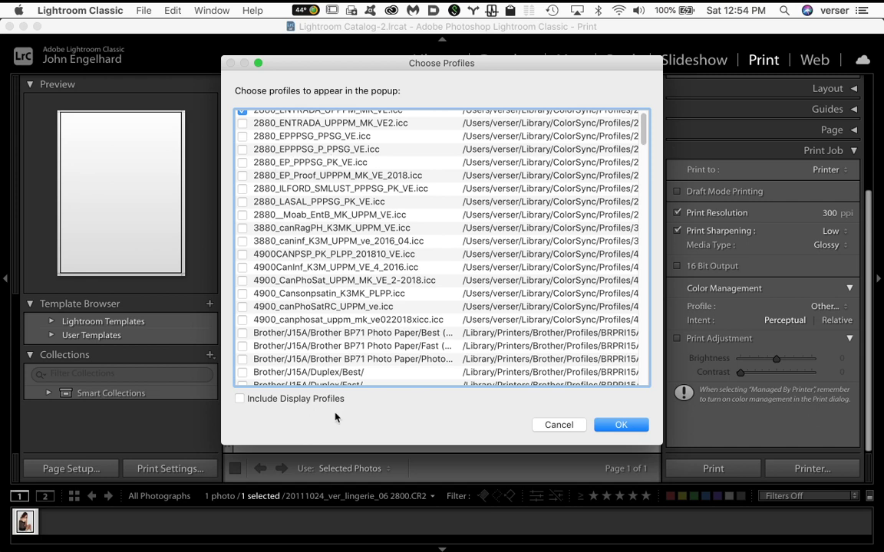
scroll(386, 334, down, 5)
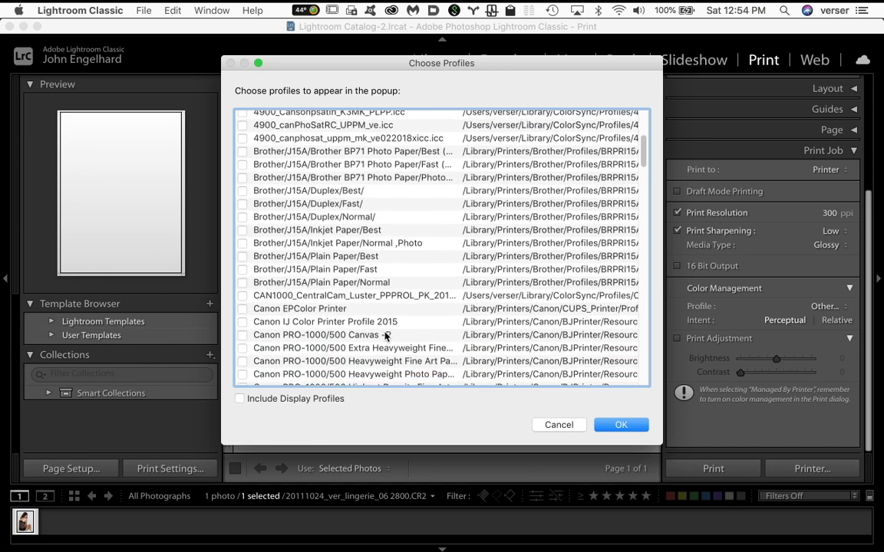
scroll(386, 336, down, 3)
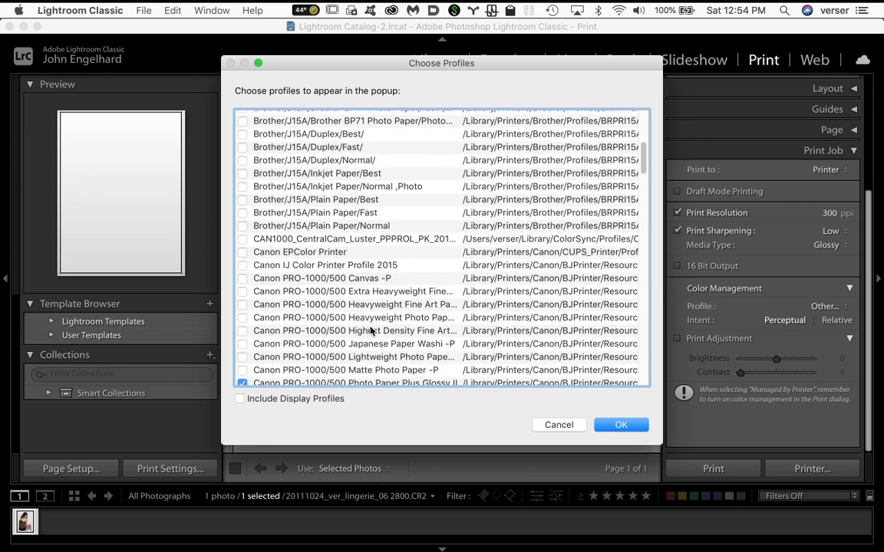
scroll(397, 333, down, 1)
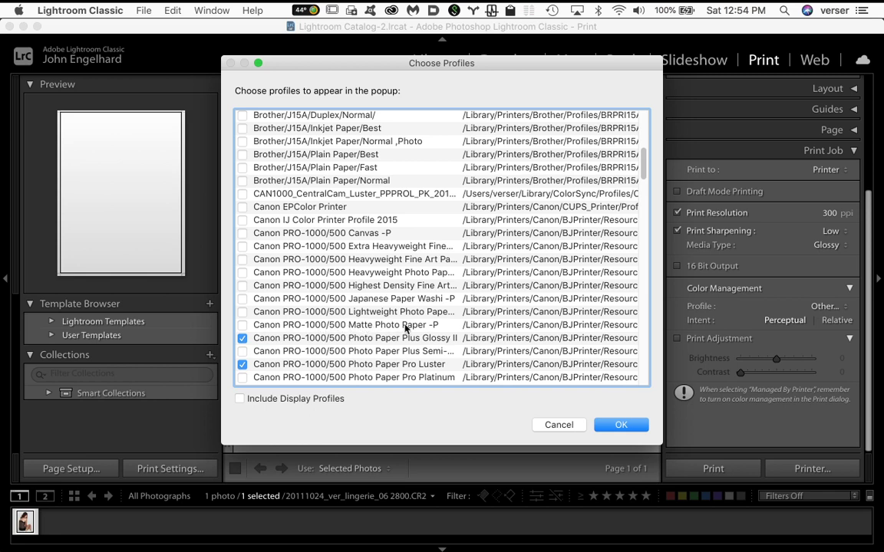
click(293, 329)
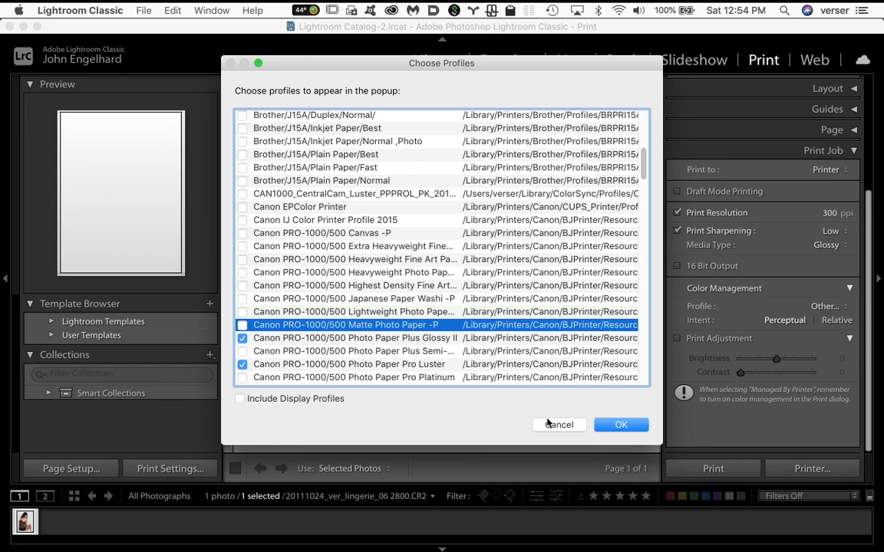
click(618, 424)
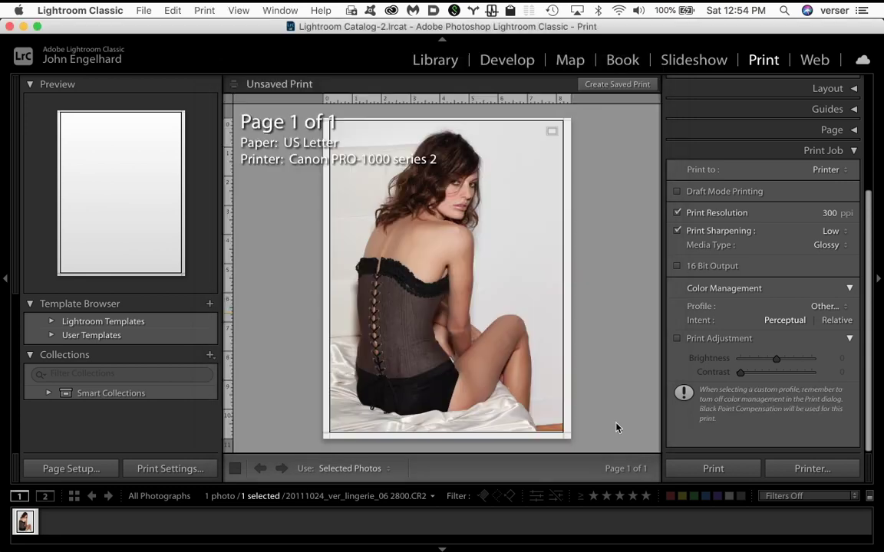
Set the print job's color management profile to Managed by Printer.
click(813, 309)
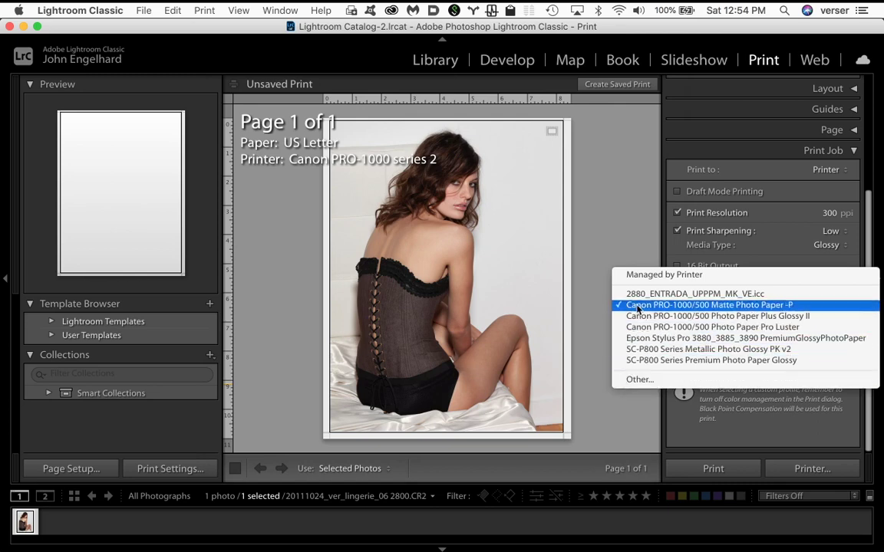
click(767, 275)
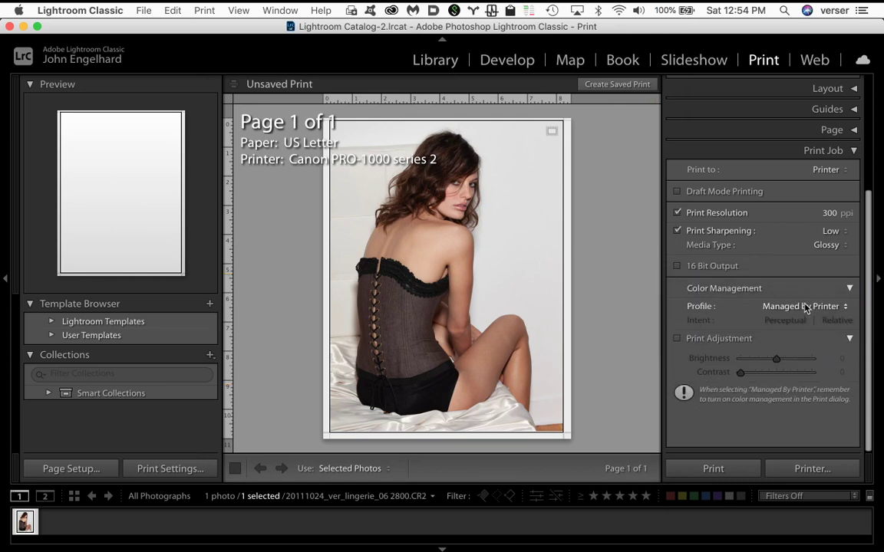
Remove the Canon PRO-1000/500 Matte Photo Paper -P profile from the color management profiles offered for printing.
click(802, 306)
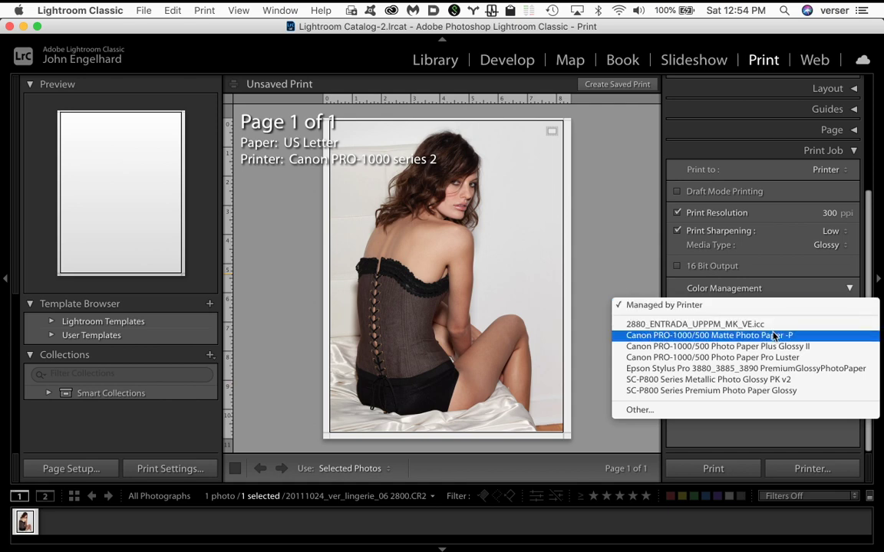
click(640, 410)
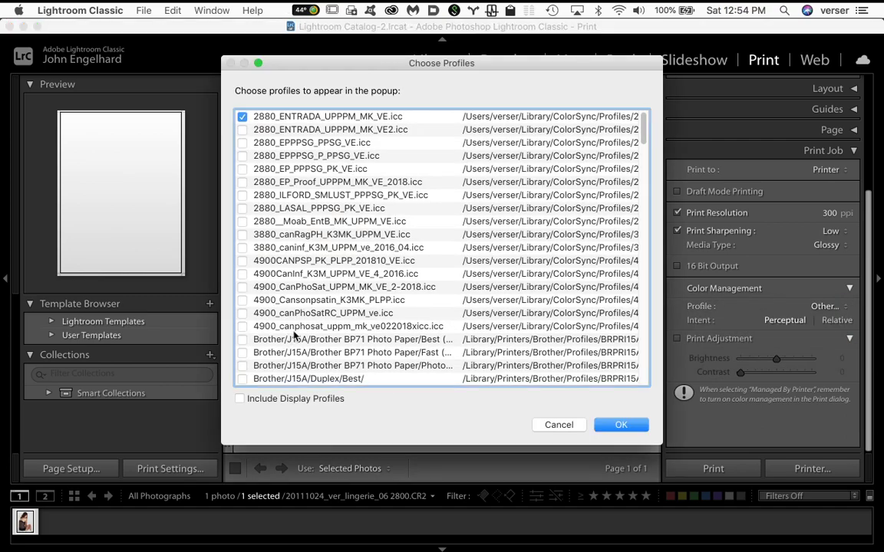
scroll(356, 338, down, 10)
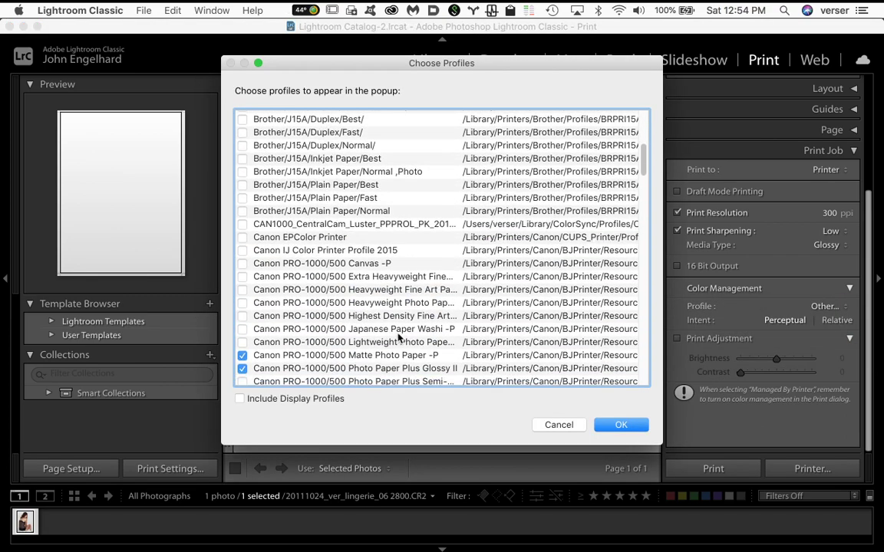
scroll(398, 338, down, 1)
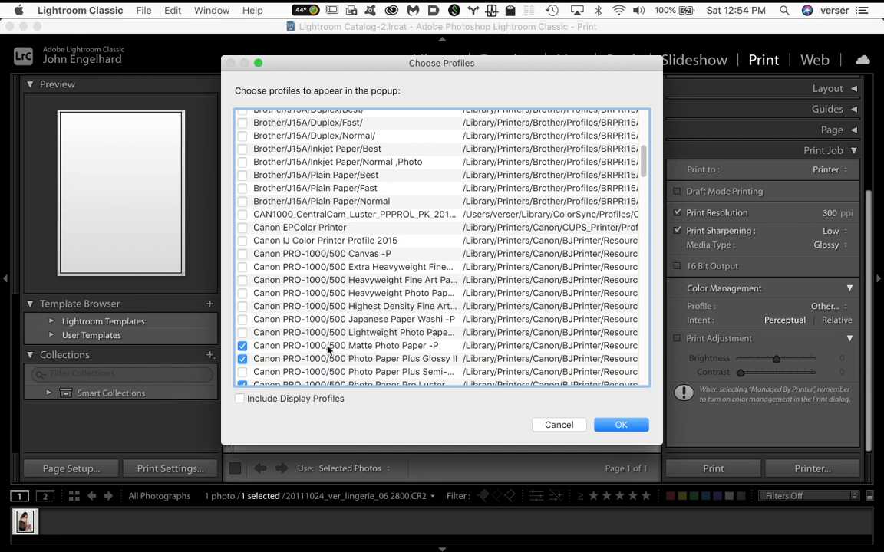
click(243, 347)
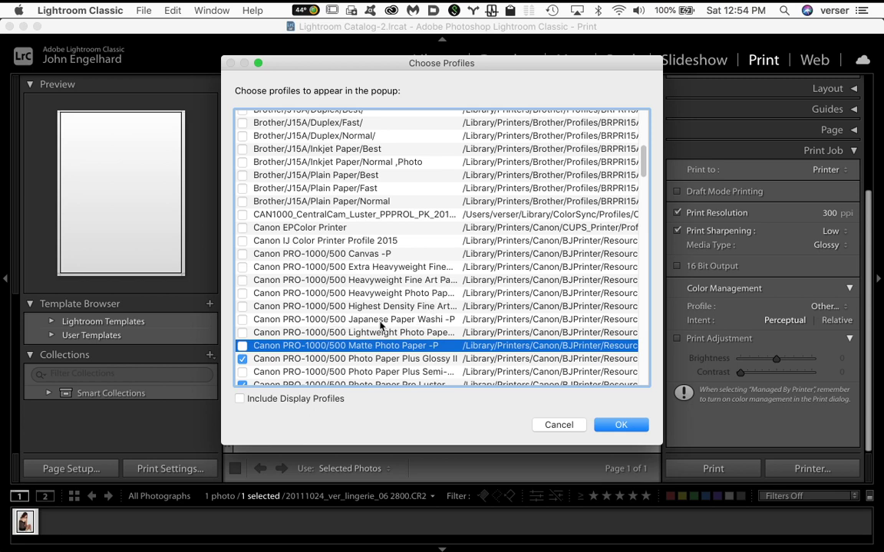
scroll(386, 349, down, 3)
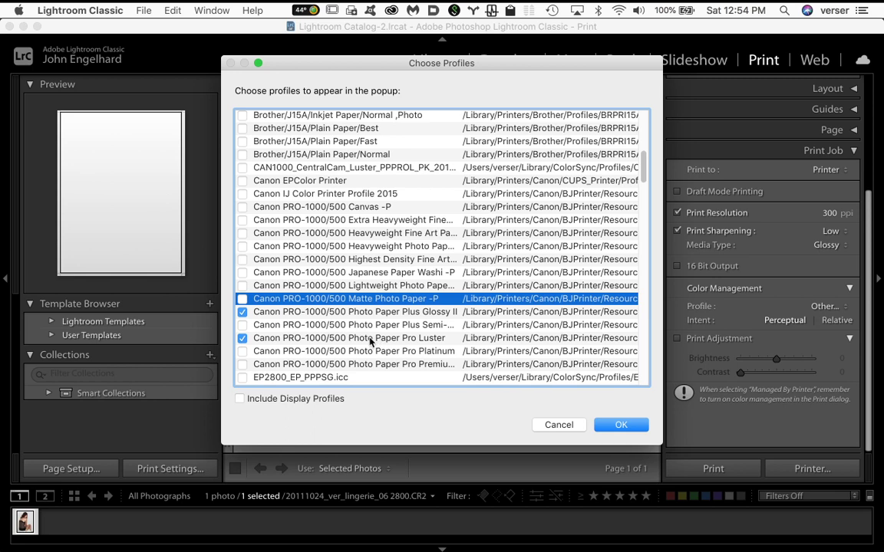
click(398, 340)
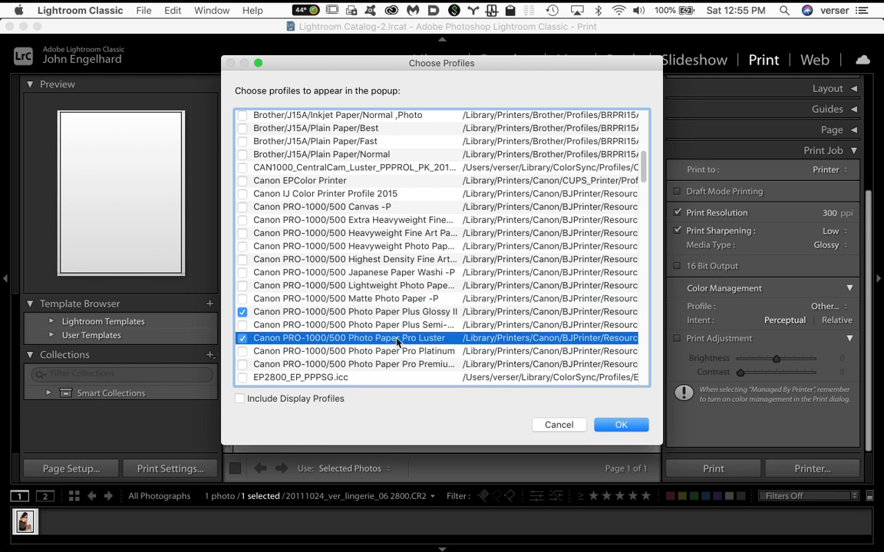
click(620, 426)
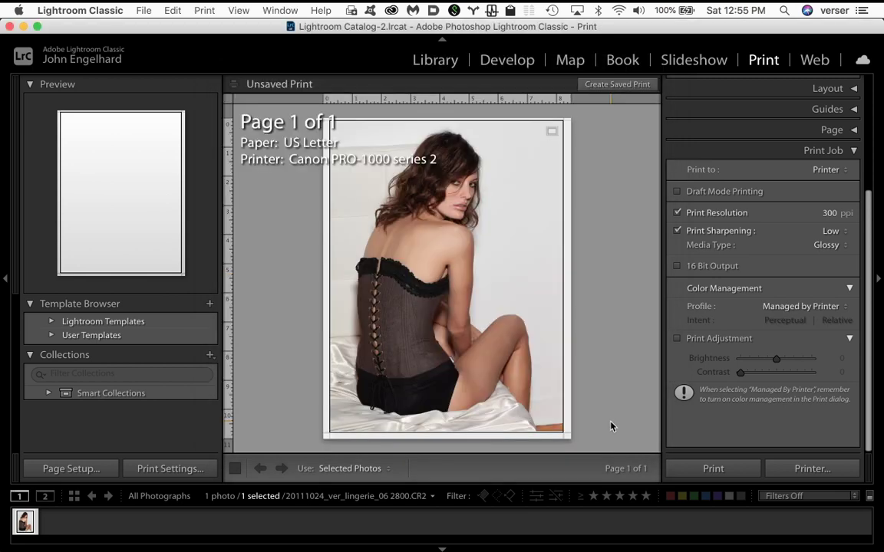
Set the color management profile to Canon PRO-1000/500 Photo Paper Pro Luster with Relative rendering intent.
click(809, 309)
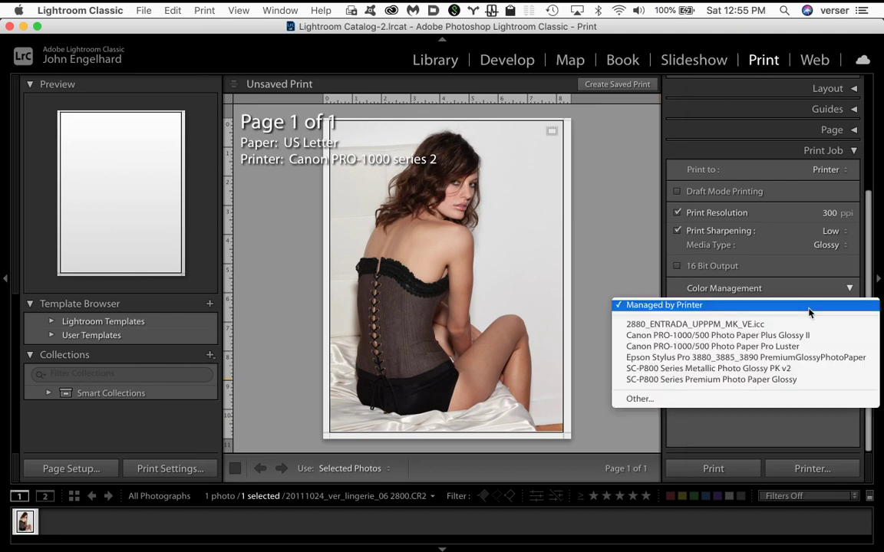
click(764, 347)
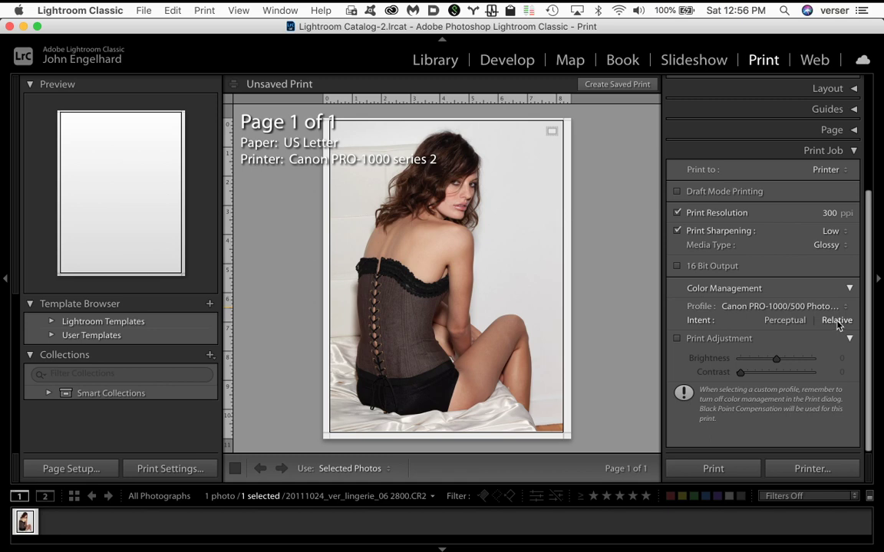
click(837, 320)
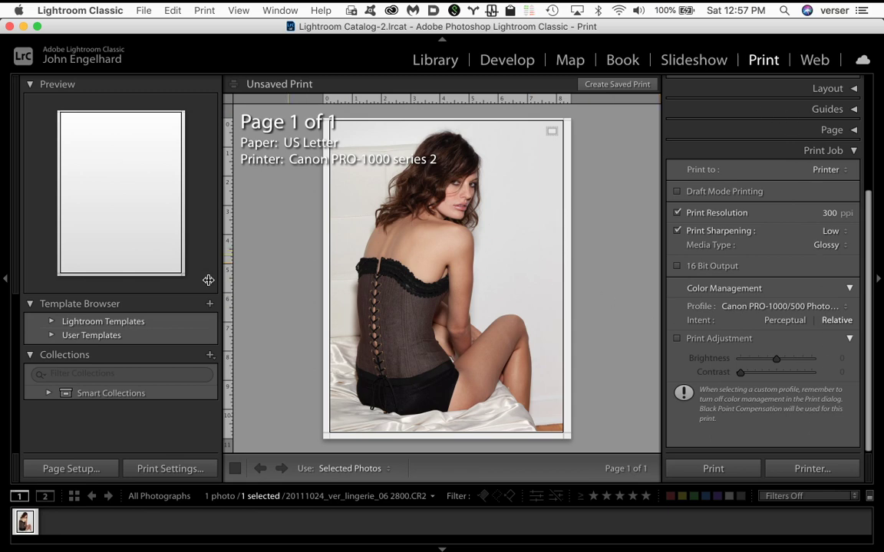
Create a custom paper size named 17 X 19 in the page setup.
click(71, 469)
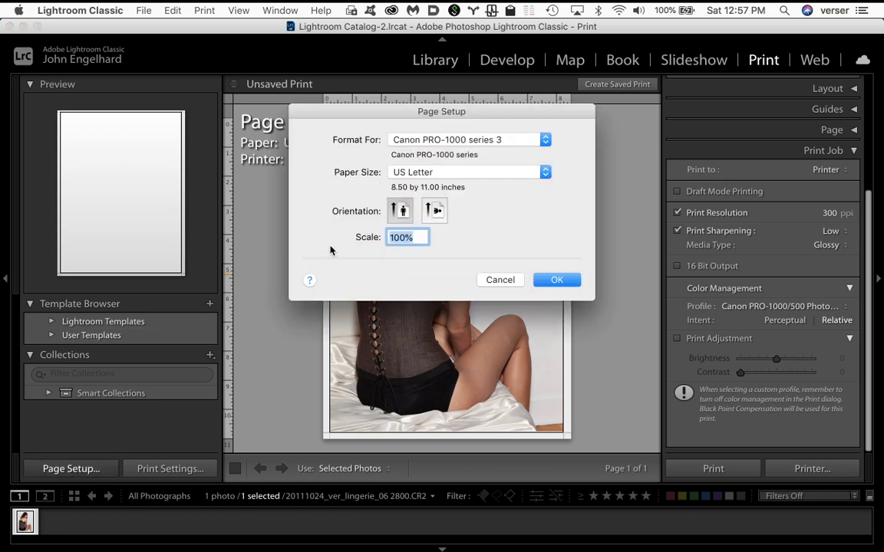
click(499, 175)
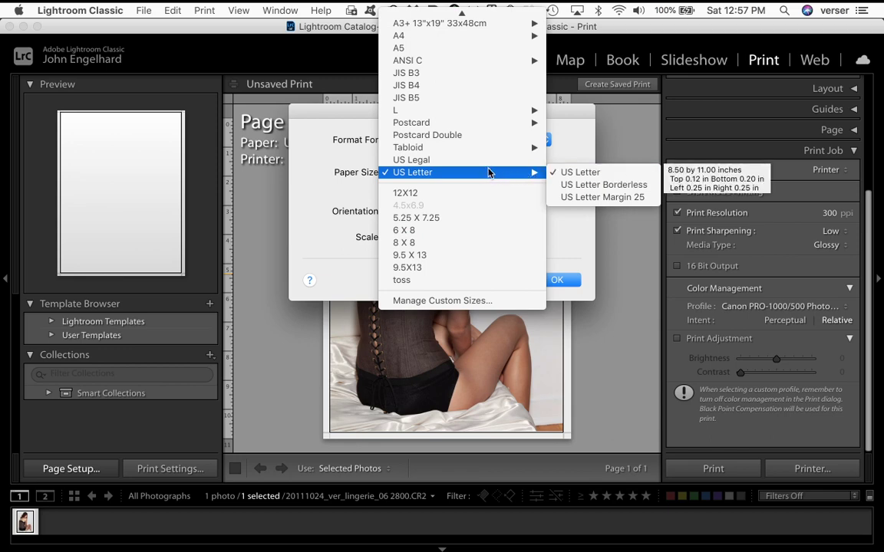
click(447, 303)
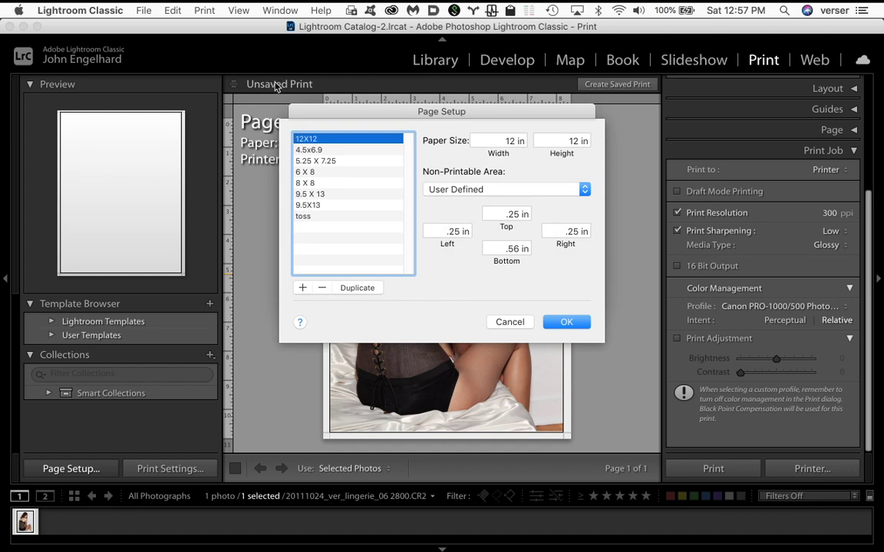
click(302, 289)
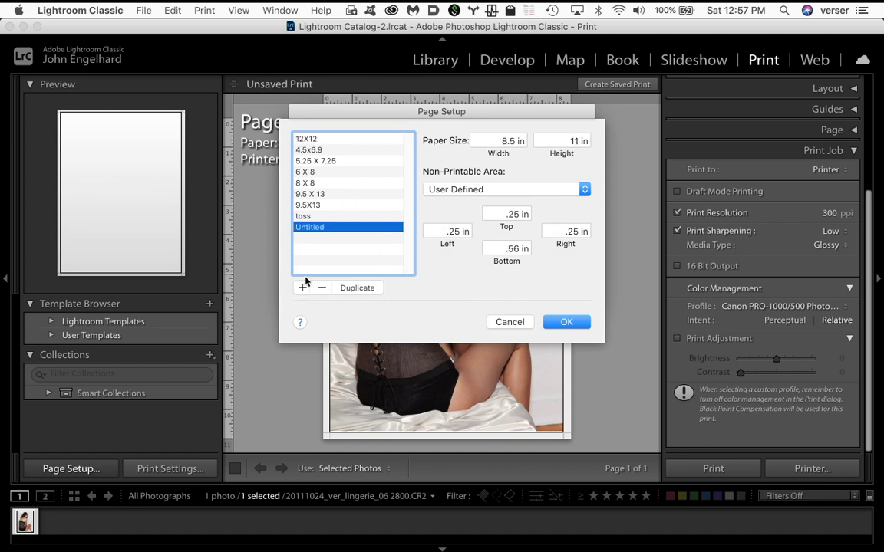
double_click(320, 229)
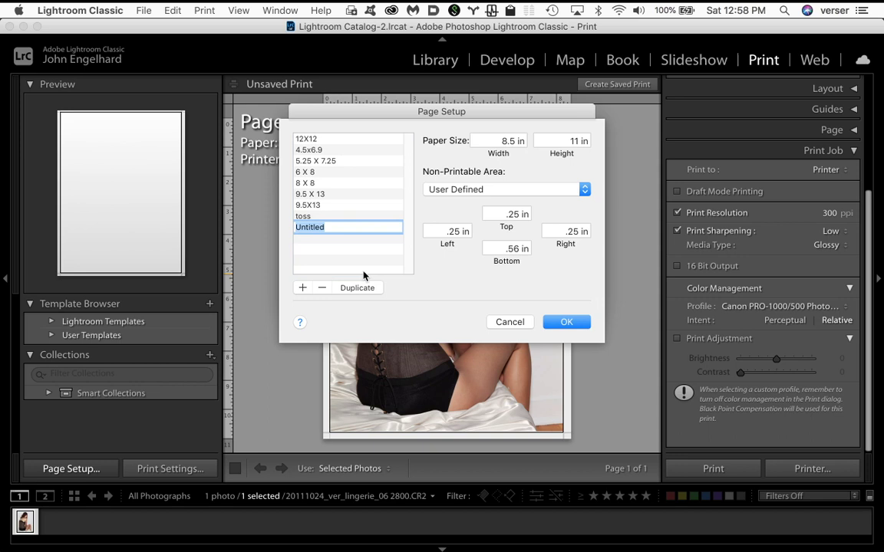
text(17 X 19)
Set the 17 X 19 custom paper size to 17 in wide and 19 in high.
click(487, 137)
double_click(486, 137)
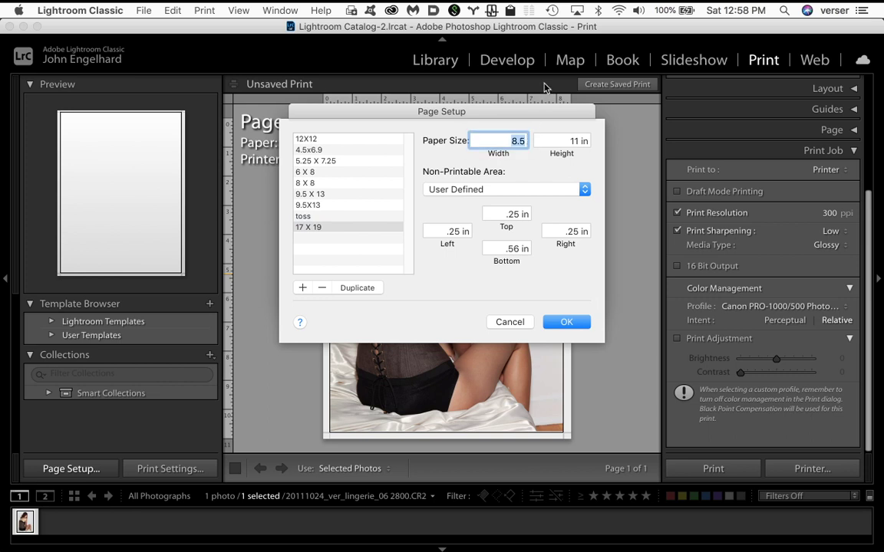
text(17)
key(Tab)
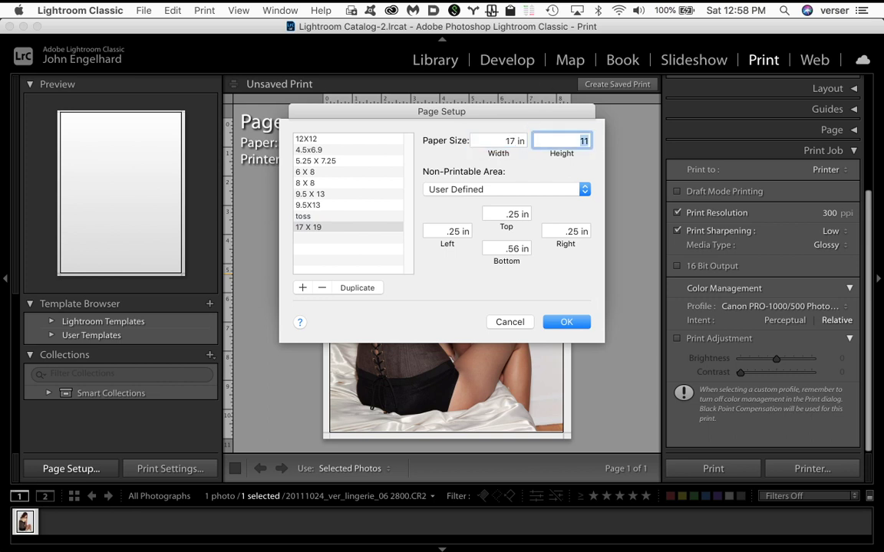
text(1)
click(557, 269)
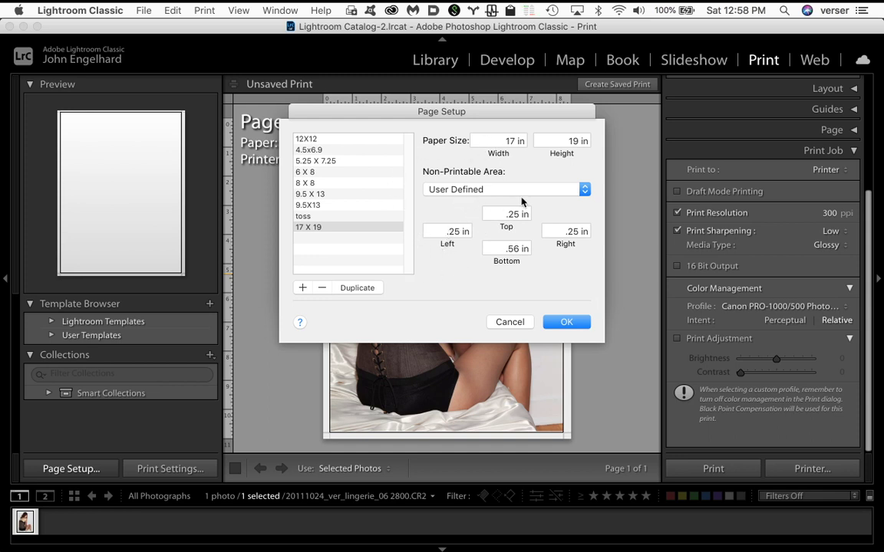
Base the custom size's non-printable area on the Canon PRO-1000 series 3 and accept the custom size.
click(584, 190)
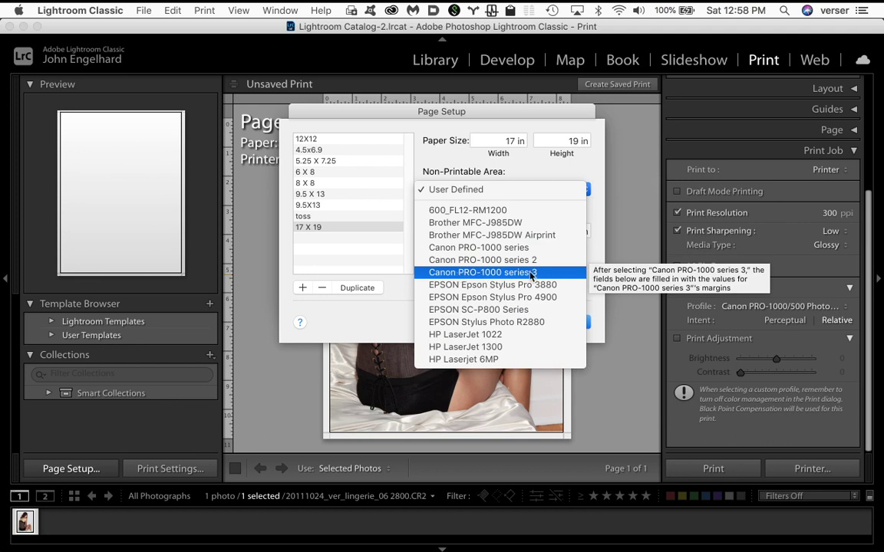
click(459, 274)
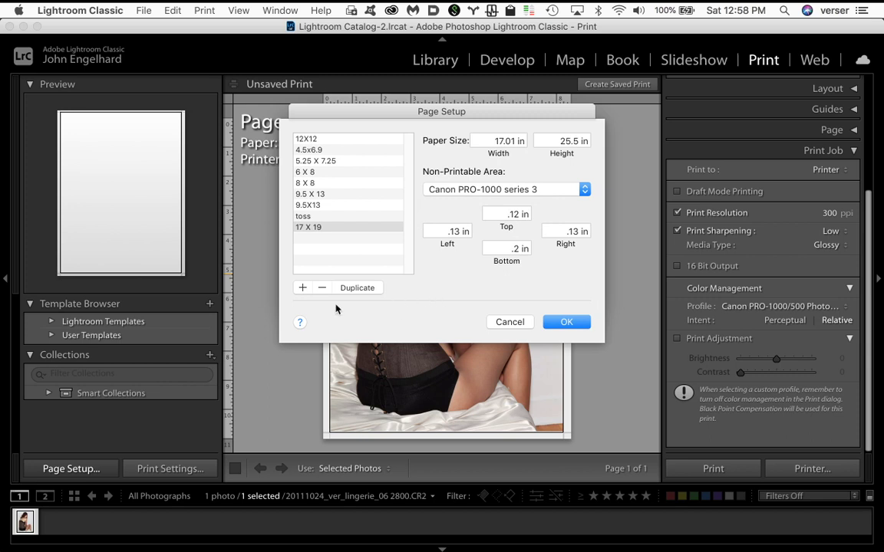
click(572, 322)
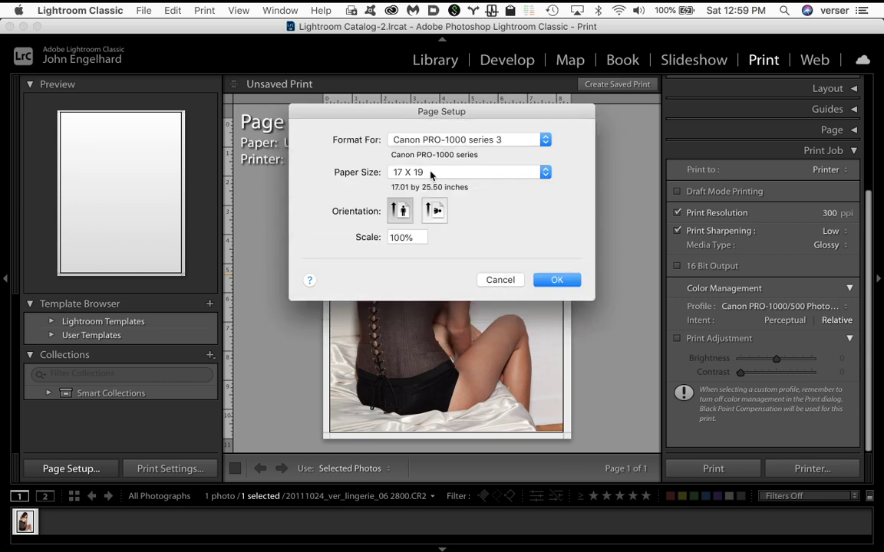
Set the page setup's paper size to standard US Letter and accept the page setup.
click(502, 173)
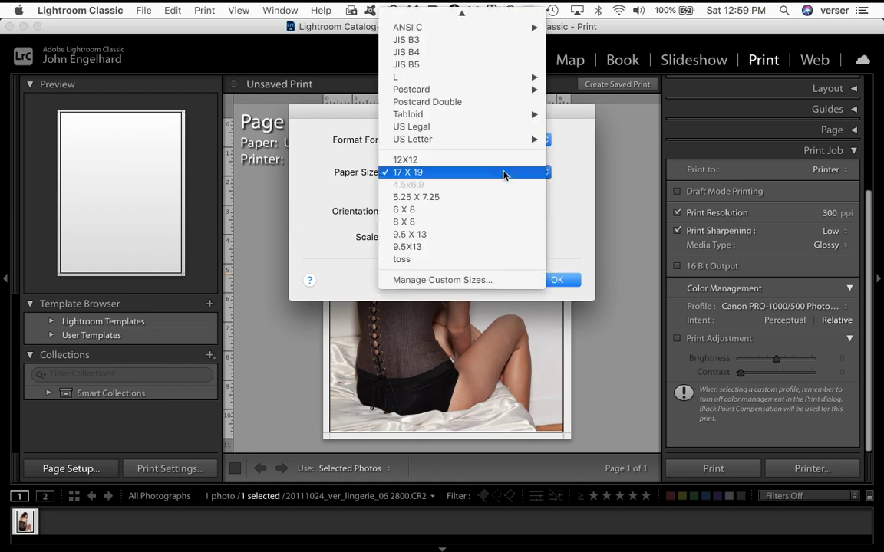
mouse_move(480, 139)
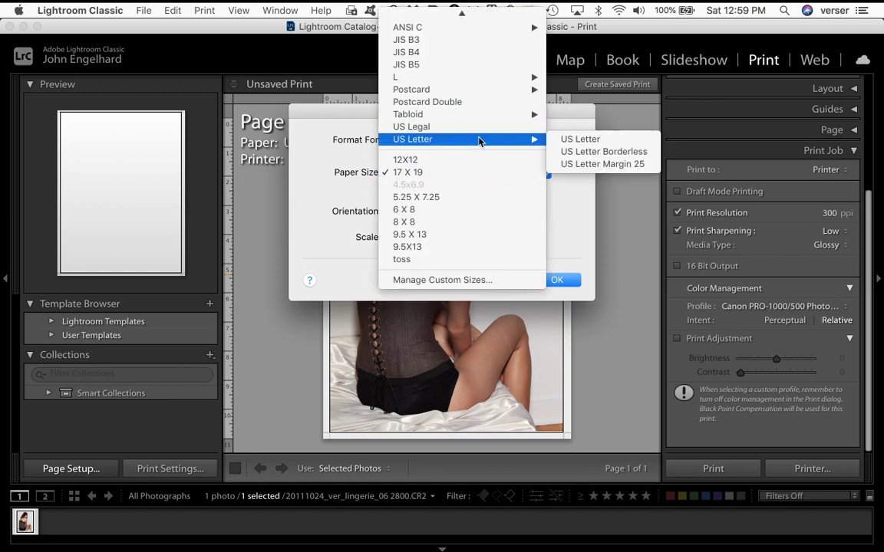
click(596, 138)
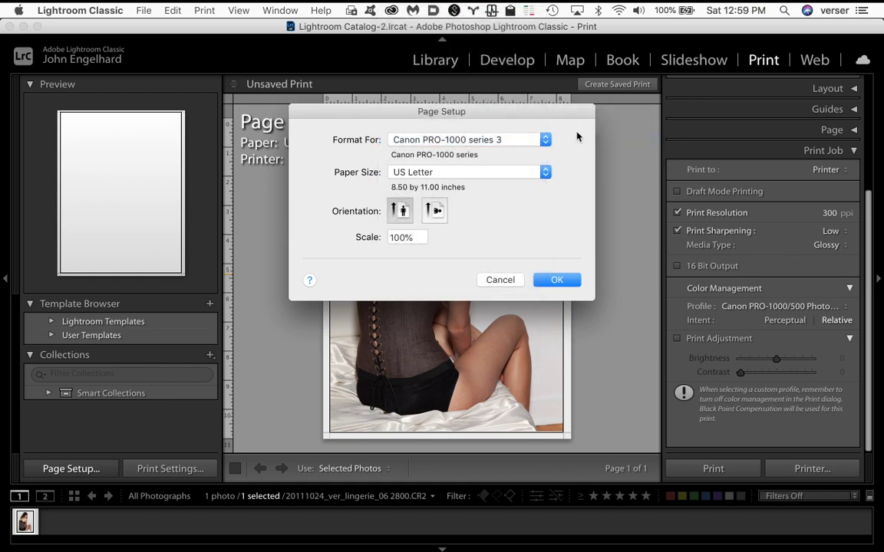
click(560, 281)
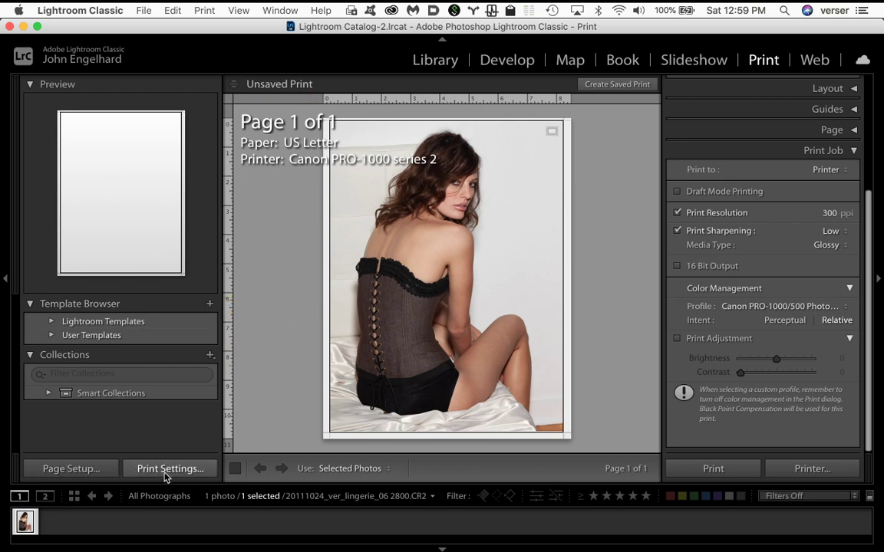
Select the Canon PRO-1000 series 3 as the printer in the print dialog.
click(813, 468)
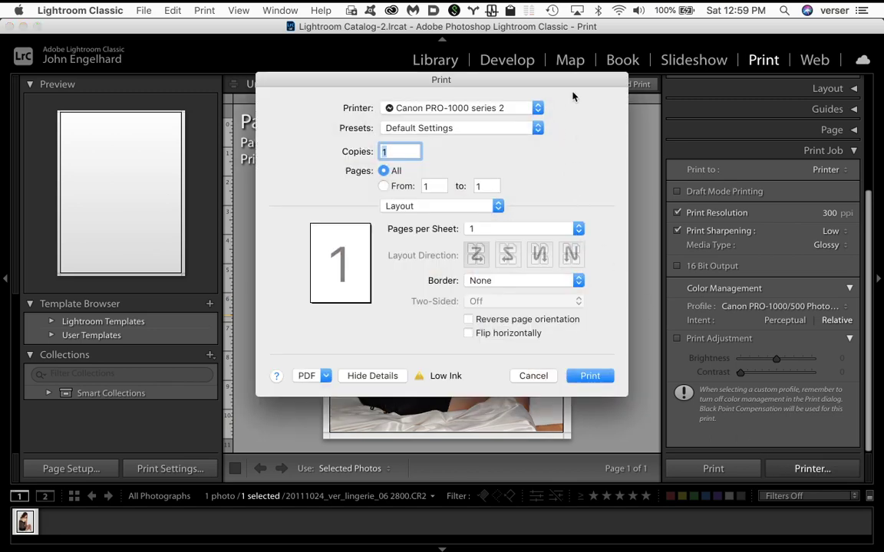
drag(574, 82, 705, 93)
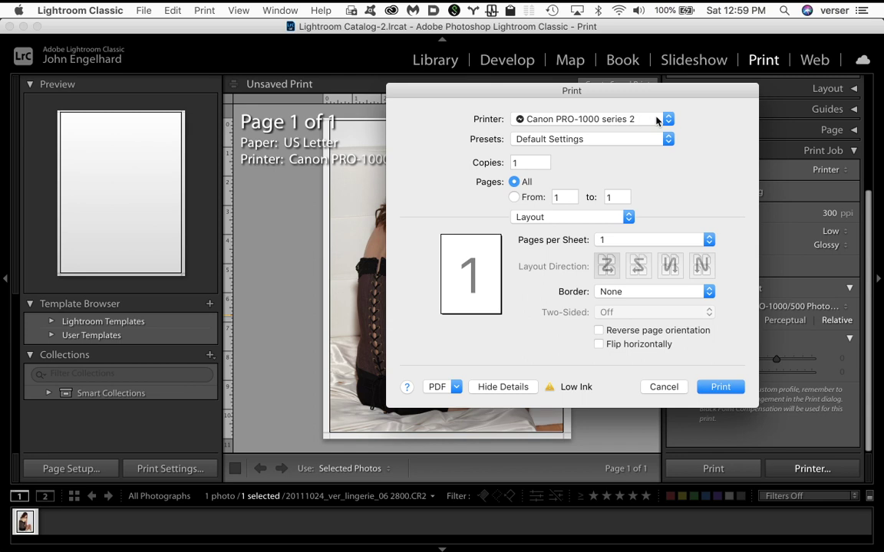
click(656, 120)
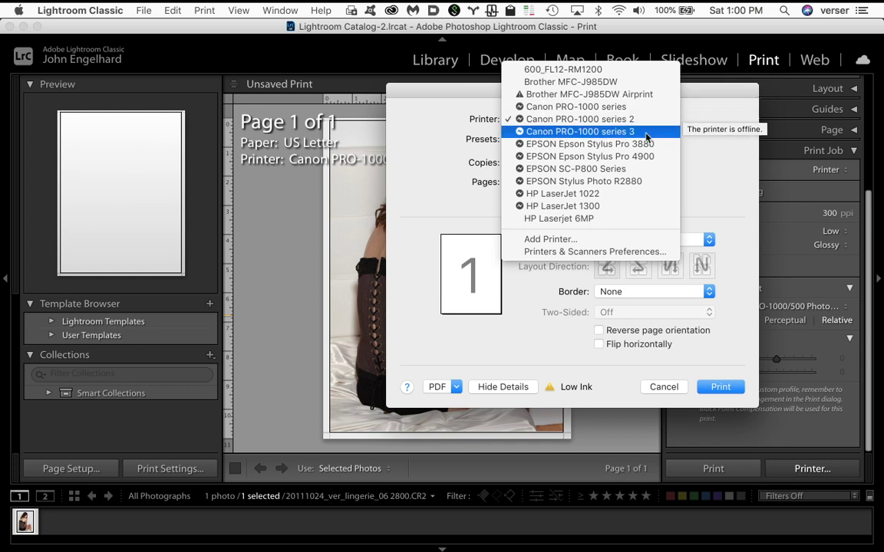
click(604, 133)
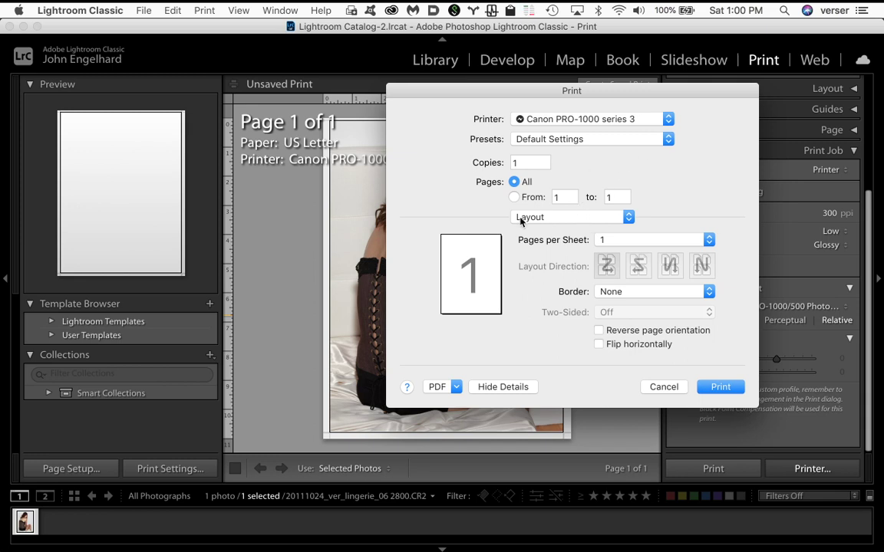
Examine the Color Matching settings in the print dialog alongside the print job's color management options.
click(606, 221)
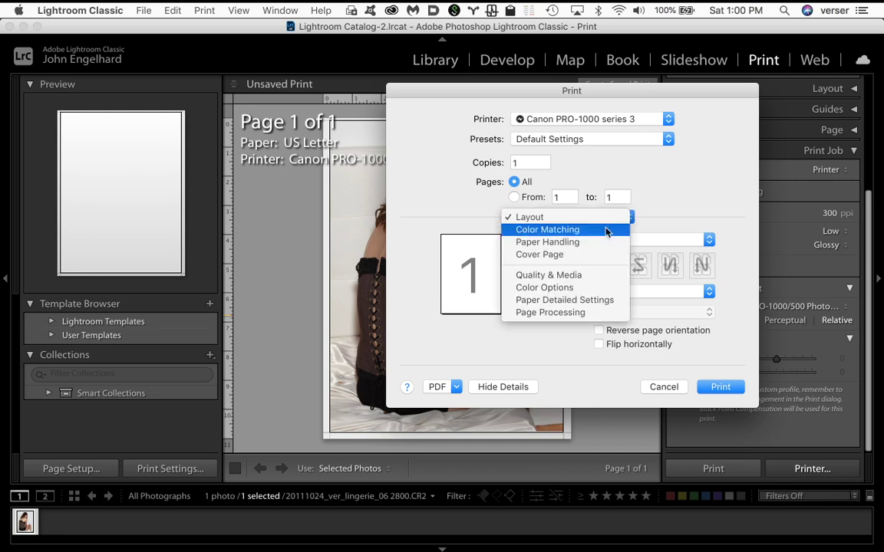
click(547, 230)
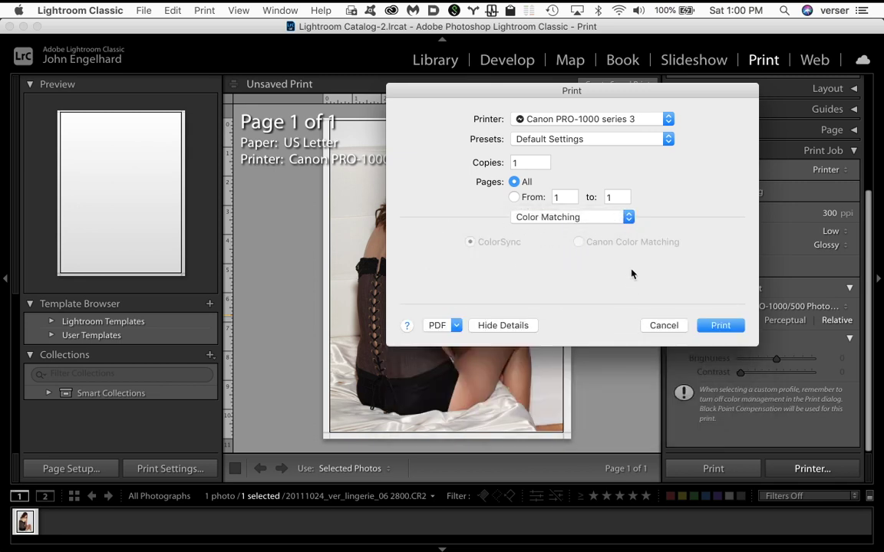
drag(688, 90, 506, 92)
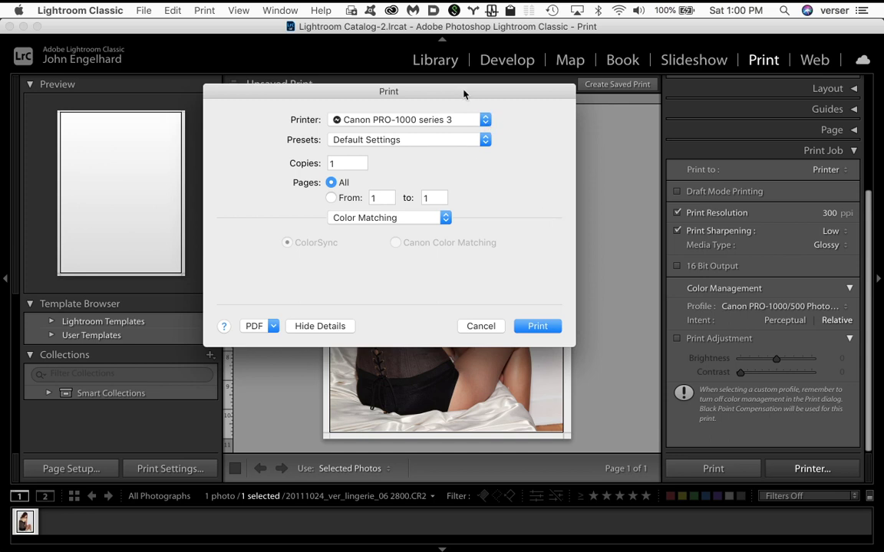
drag(464, 90, 557, 89)
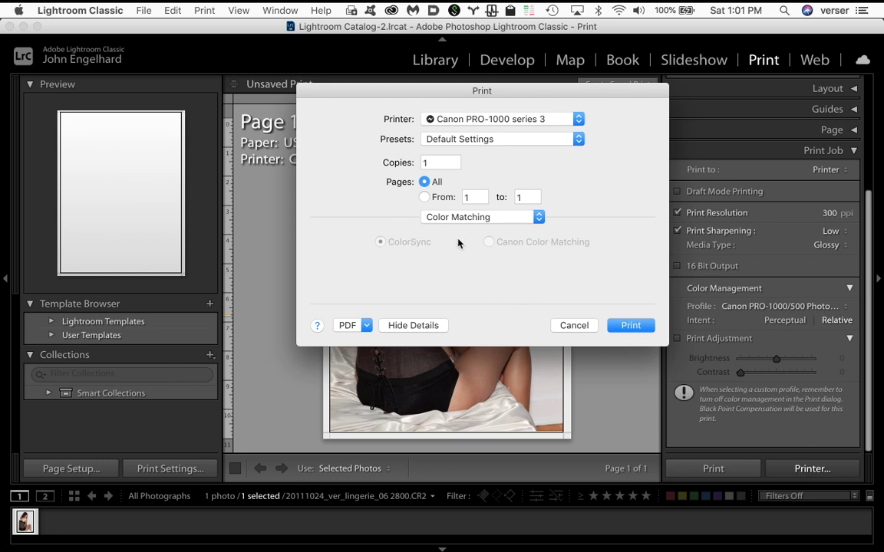
Set the printer's Quality & Media media type to Photo Paper Pro Luster in the print dialog.
click(514, 218)
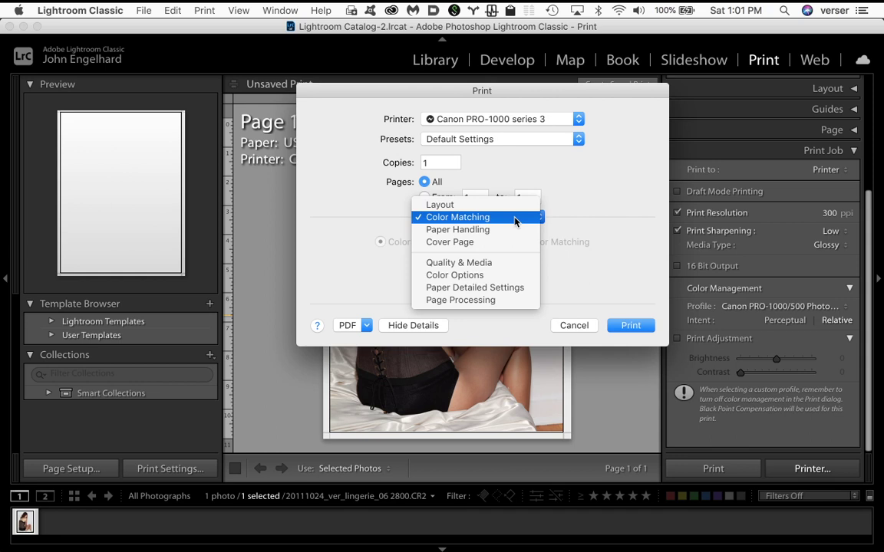
click(501, 263)
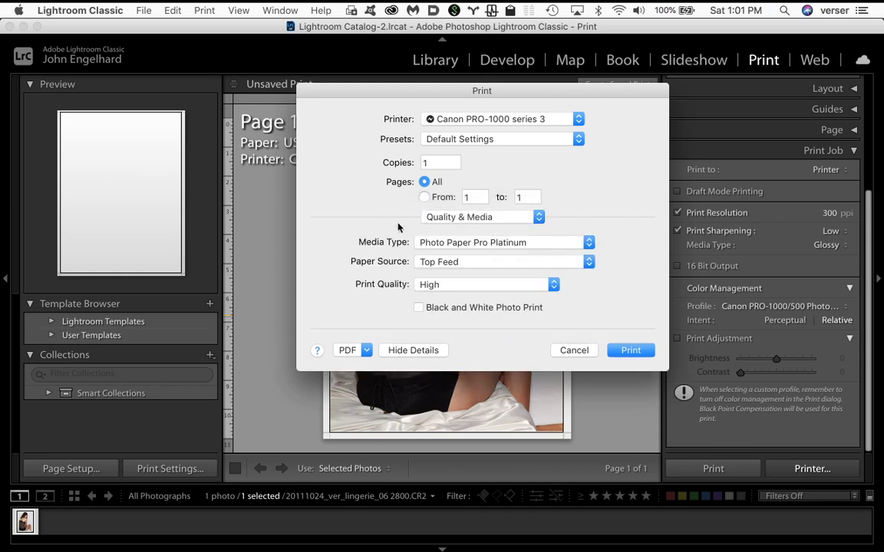
click(556, 244)
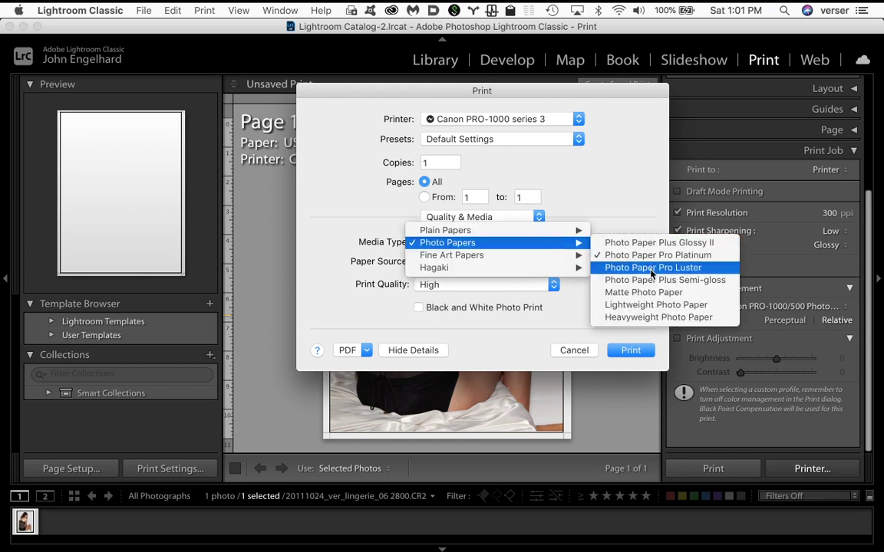
click(510, 359)
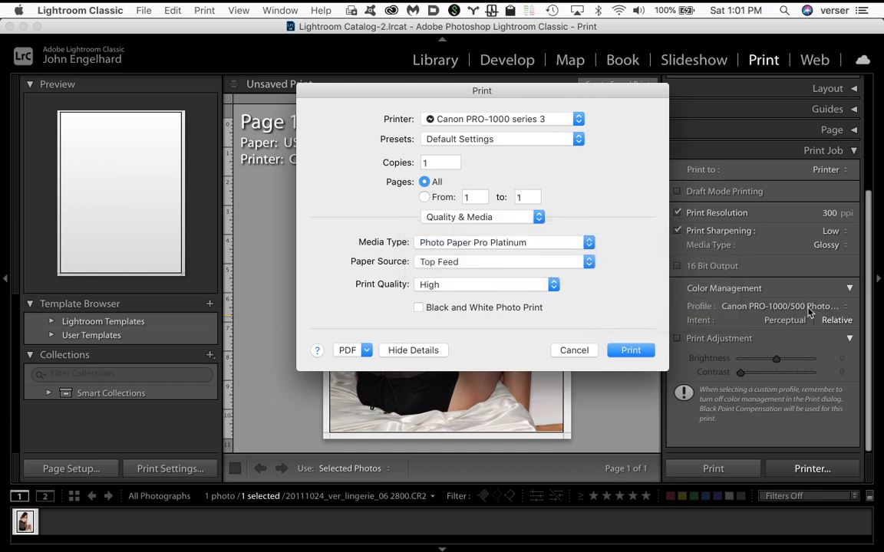
click(571, 242)
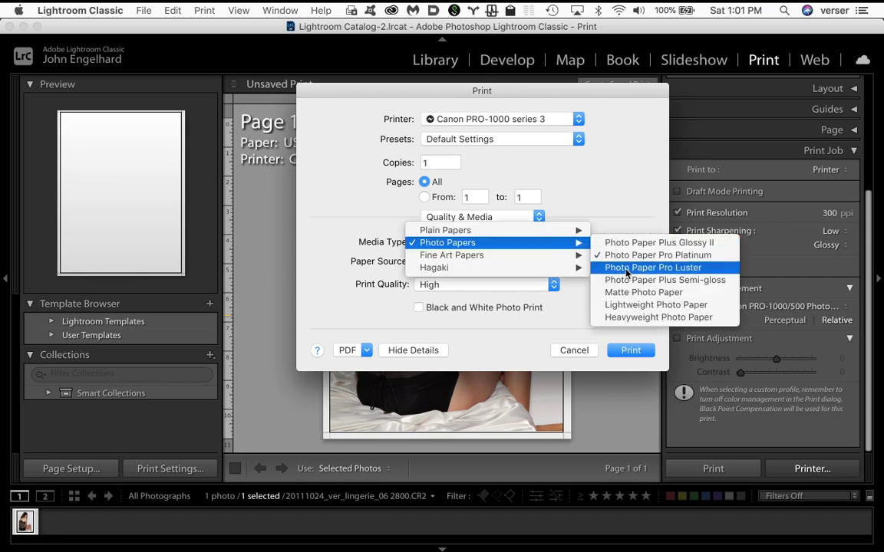
click(673, 269)
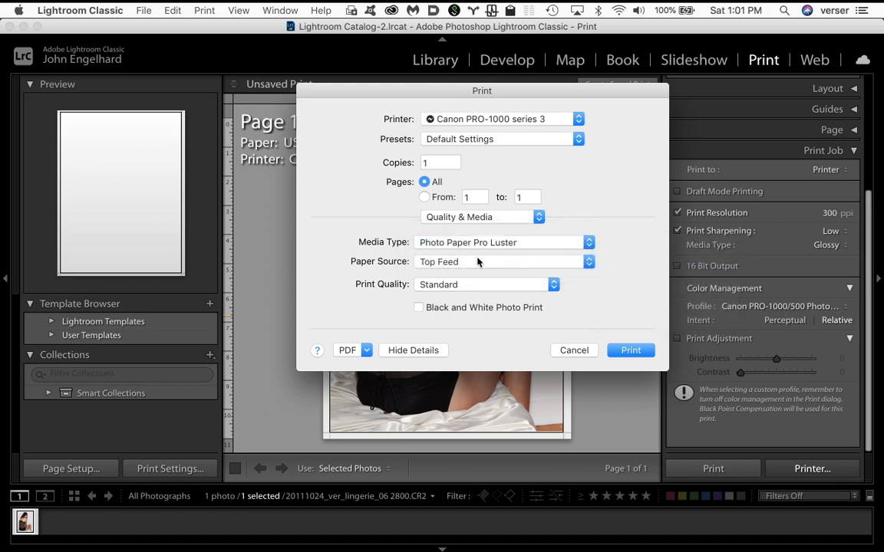
Examine the paper source choices for the printer, leaving Top Feed selected.
click(527, 262)
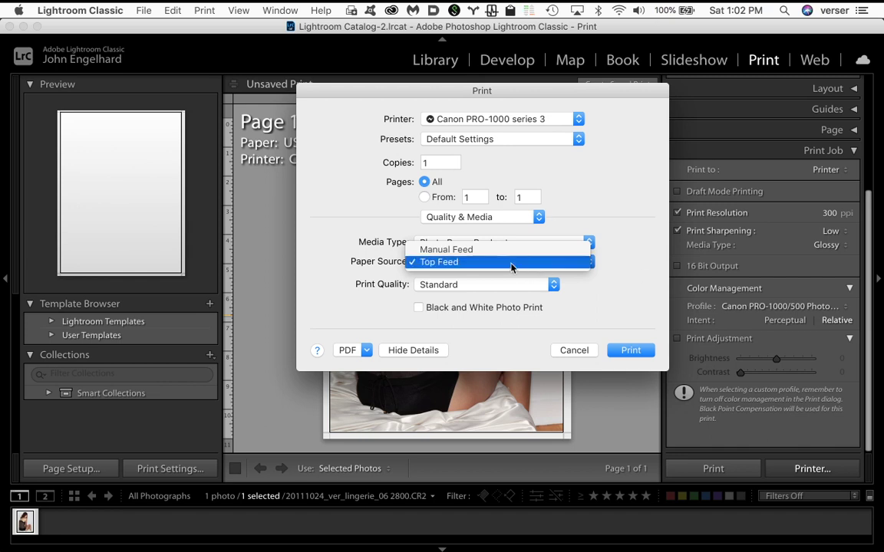
click(632, 295)
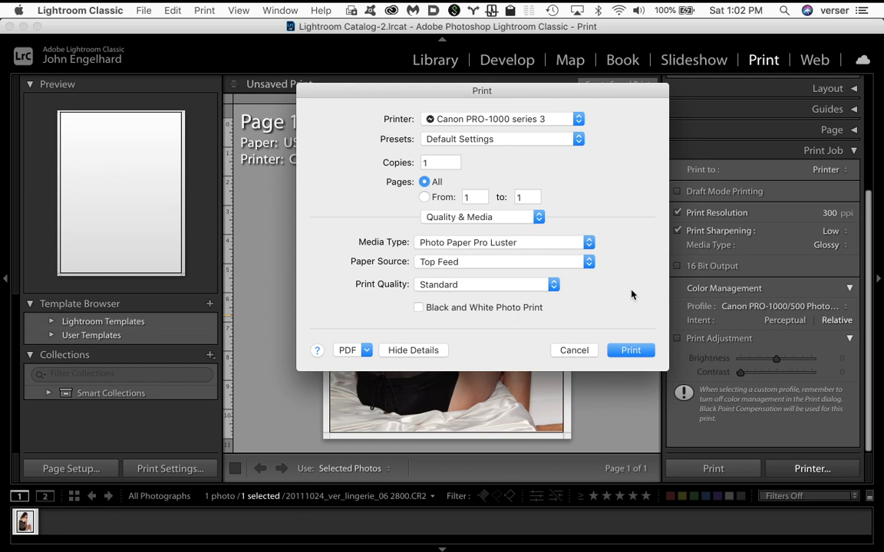
click(546, 262)
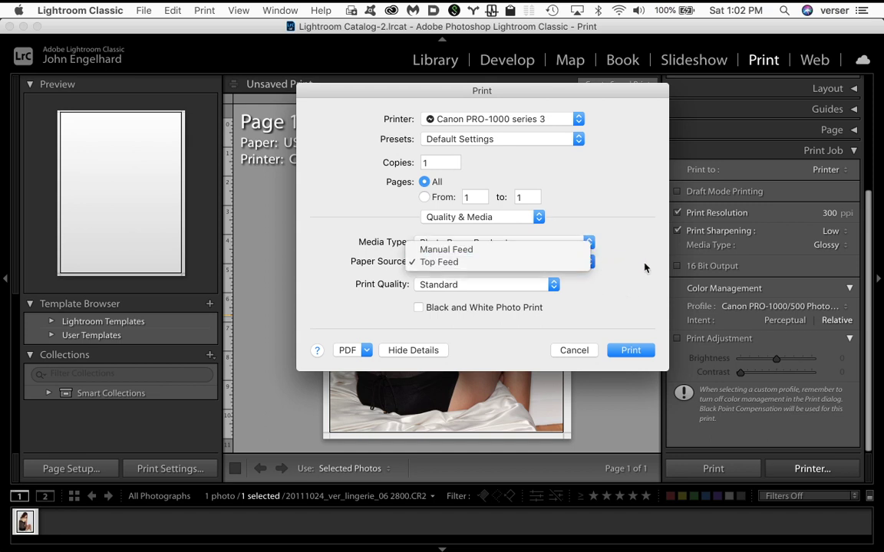
click(581, 239)
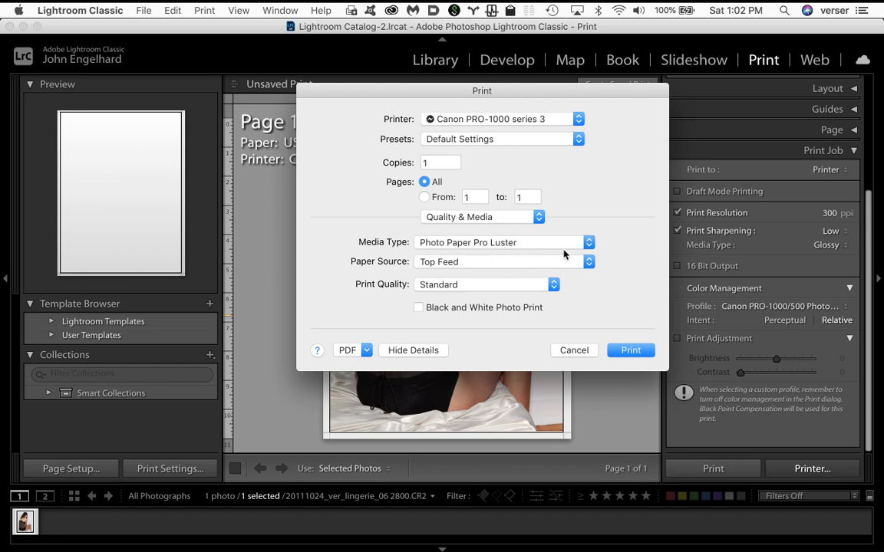
Review the print quality choices and set the print quality to High.
click(535, 288)
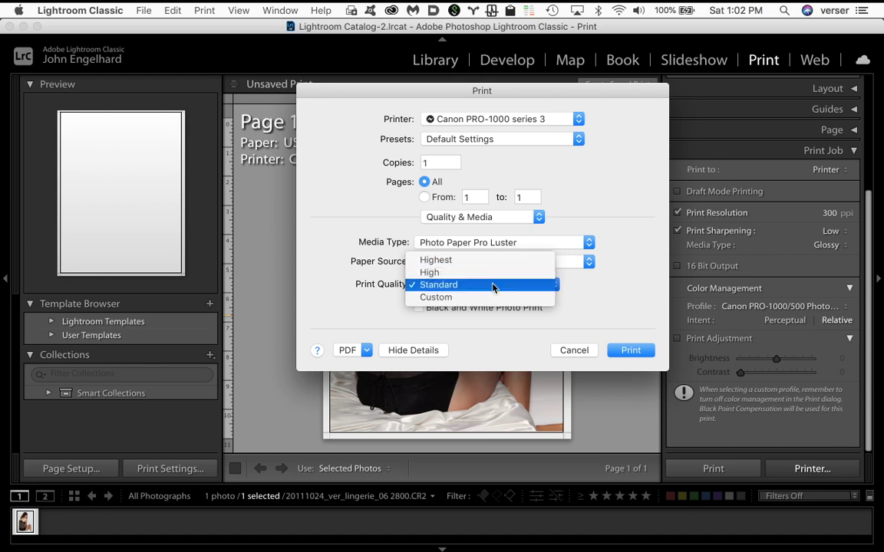
click(582, 293)
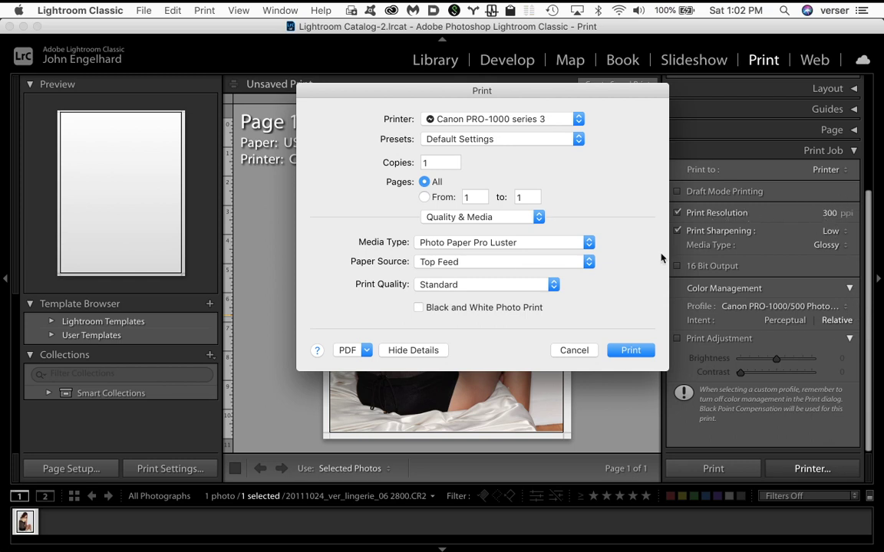
click(520, 290)
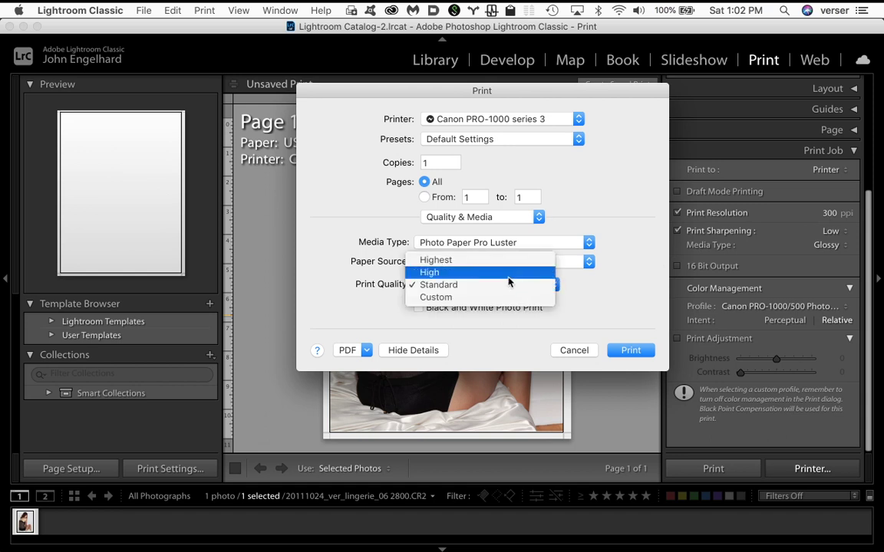
click(605, 288)
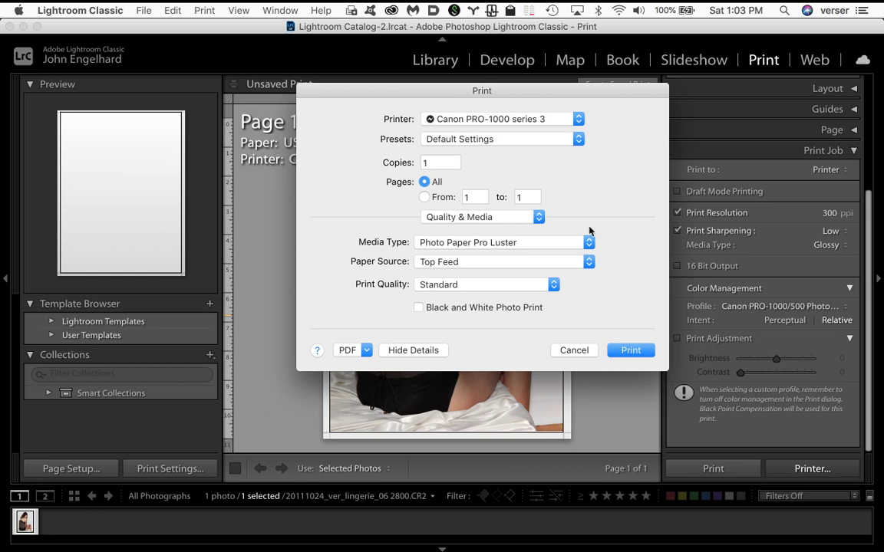
click(501, 285)
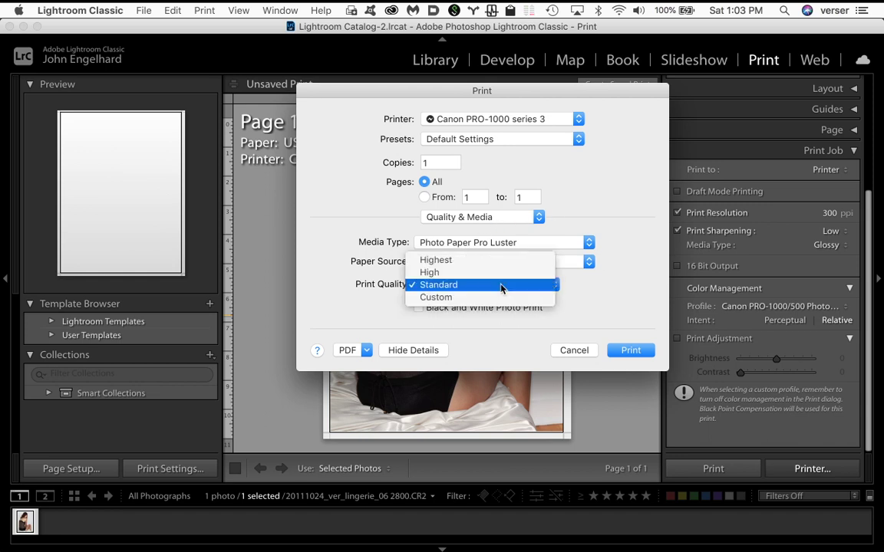
click(452, 273)
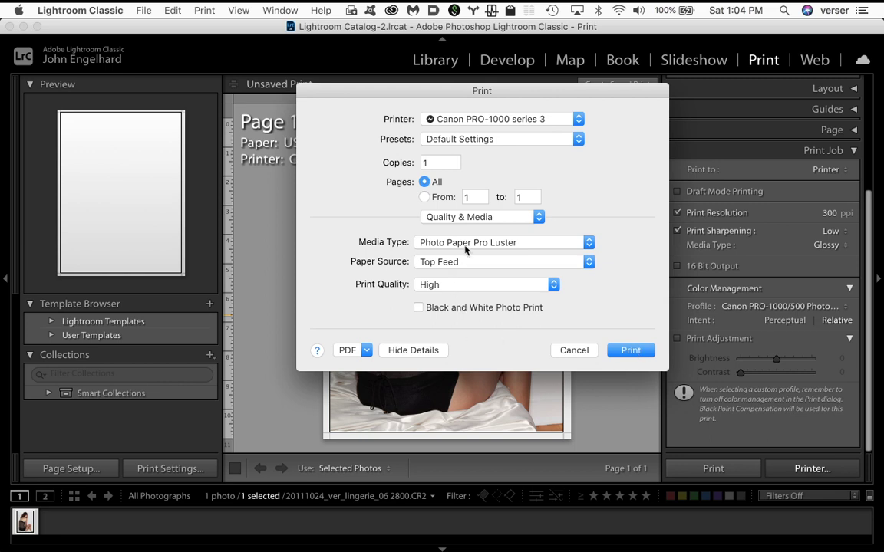
Examine the Paper Detailed Settings, including print head height and Cancel Margin Regulation, and cancel the print dialog.
click(517, 217)
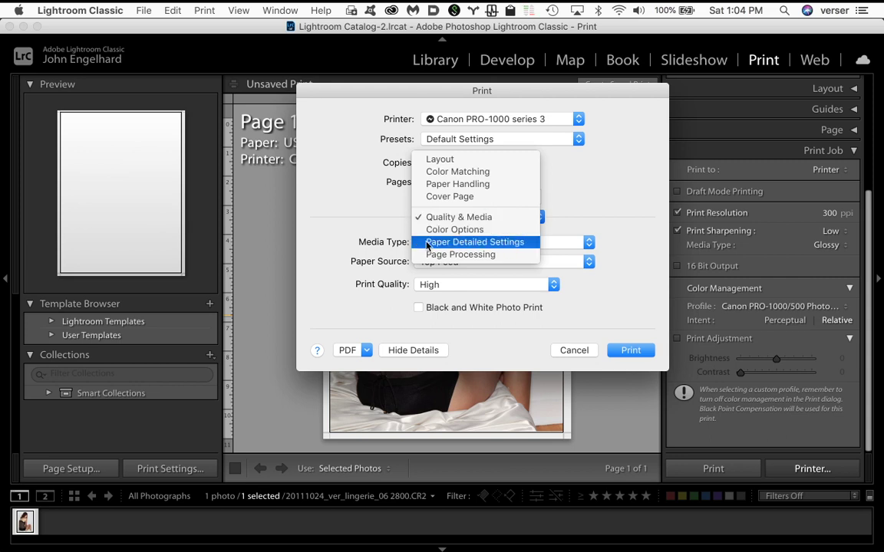
click(509, 243)
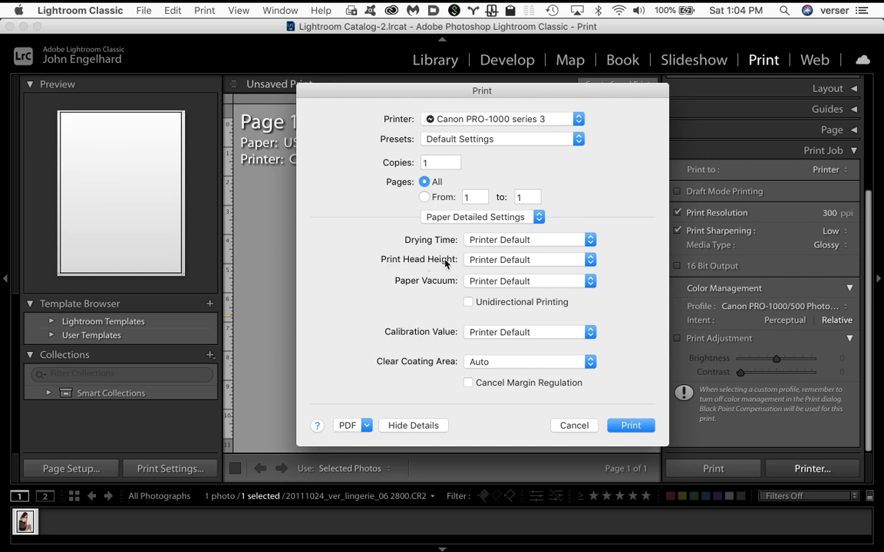
click(577, 260)
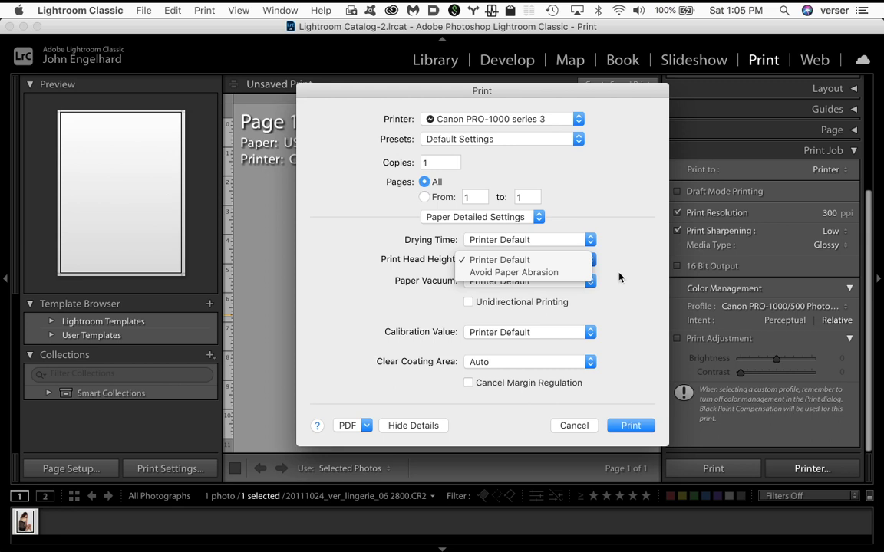
click(585, 260)
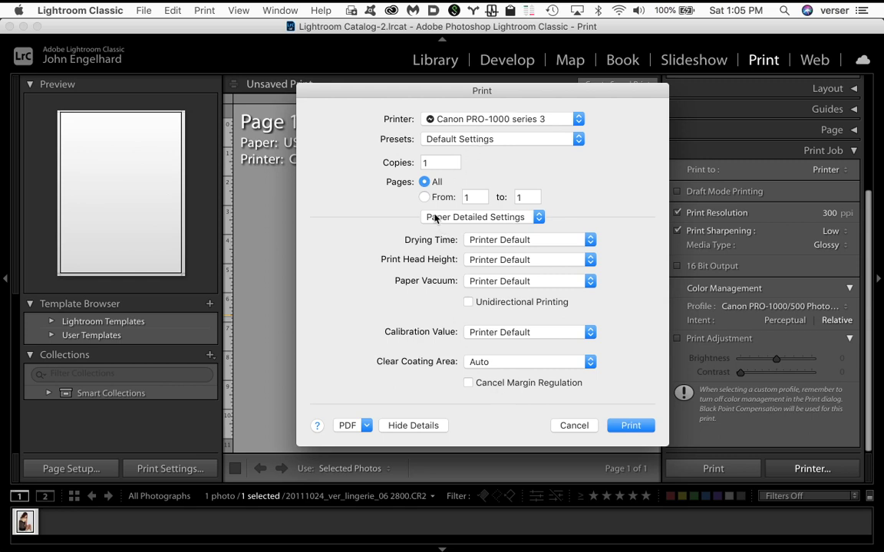
click(469, 383)
click(468, 383)
click(574, 426)
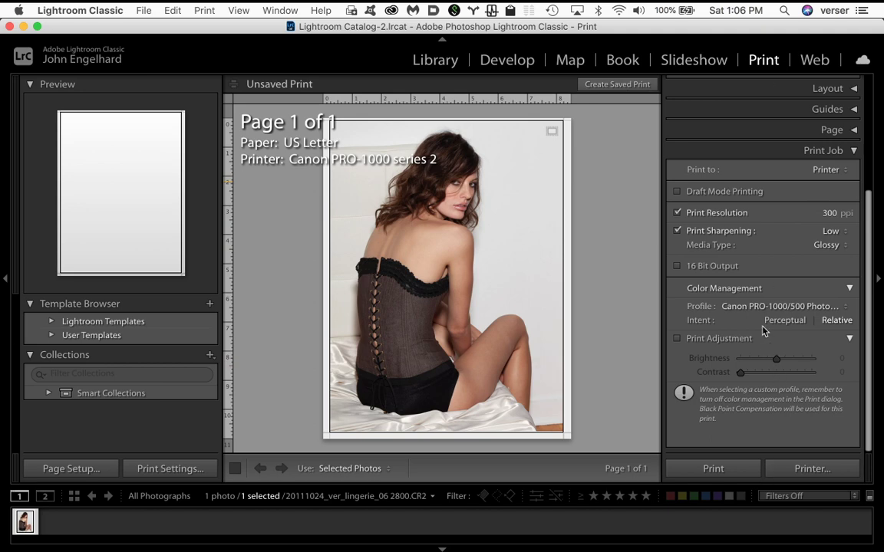
Convert the photo to Black & White in the Develop module and return to the Print module.
scroll(690, 300, up, 3)
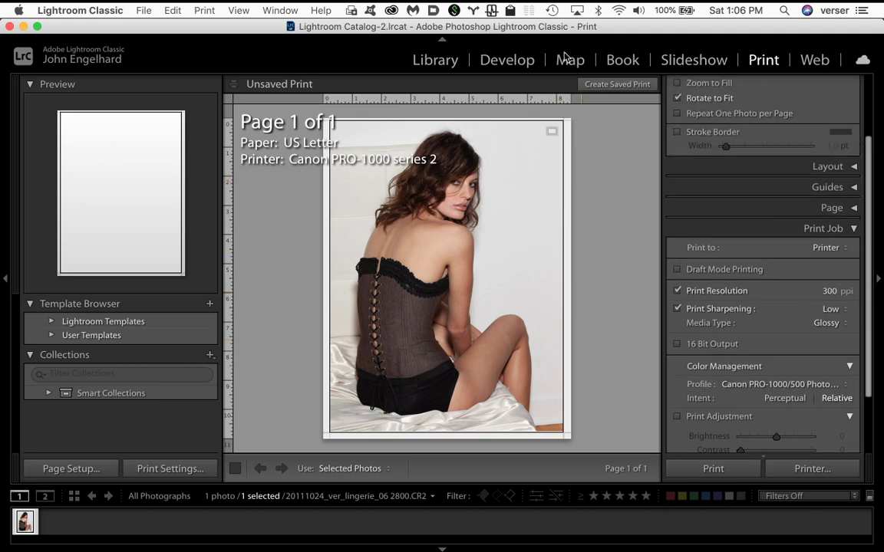
click(499, 62)
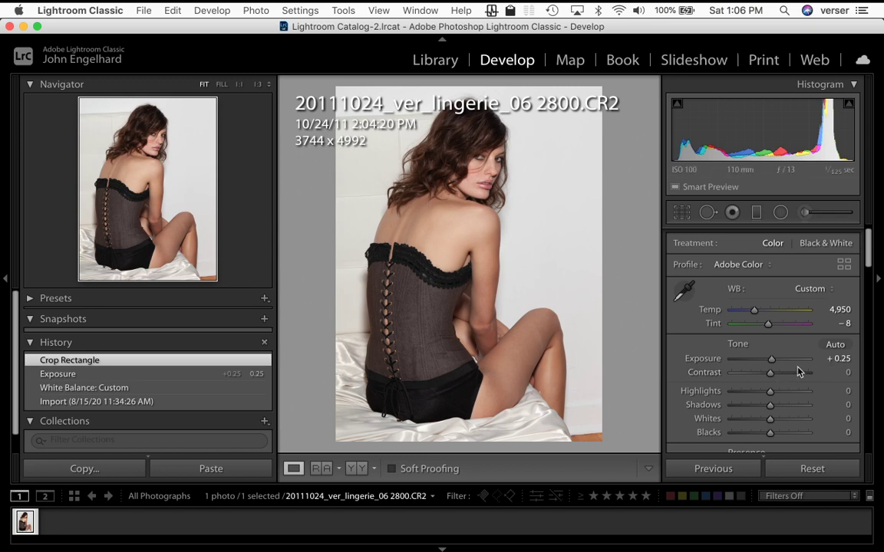
click(818, 244)
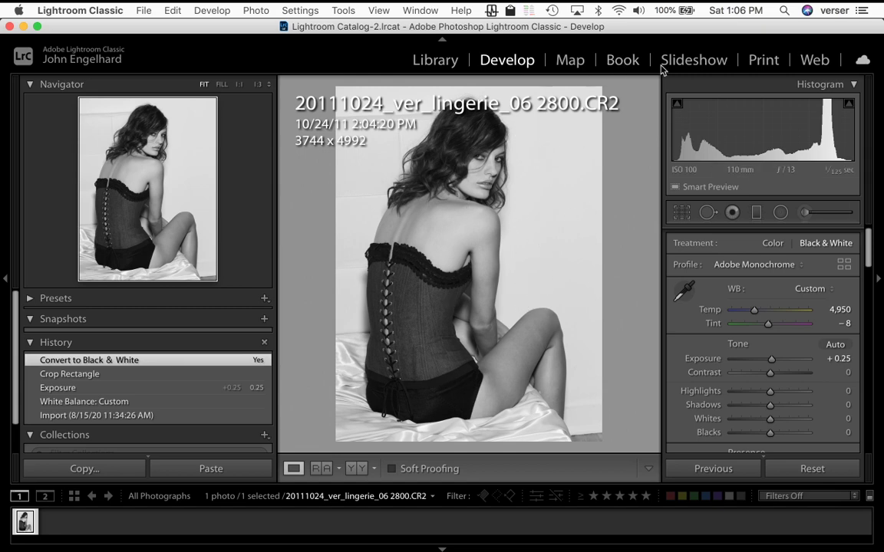
click(763, 59)
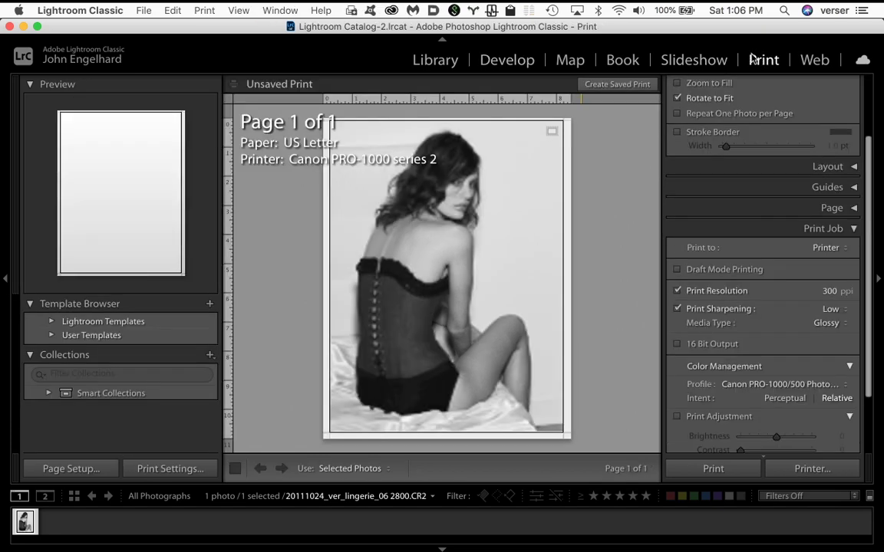
Review the print job's output destinations, keeping Printer, and look over the resolution, sharpening and color management settings.
scroll(860, 215, up, 3)
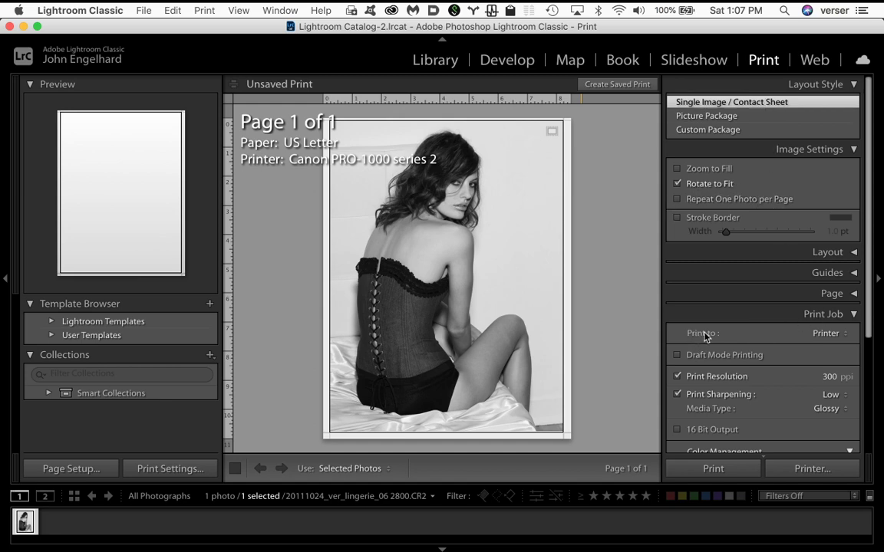
click(825, 333)
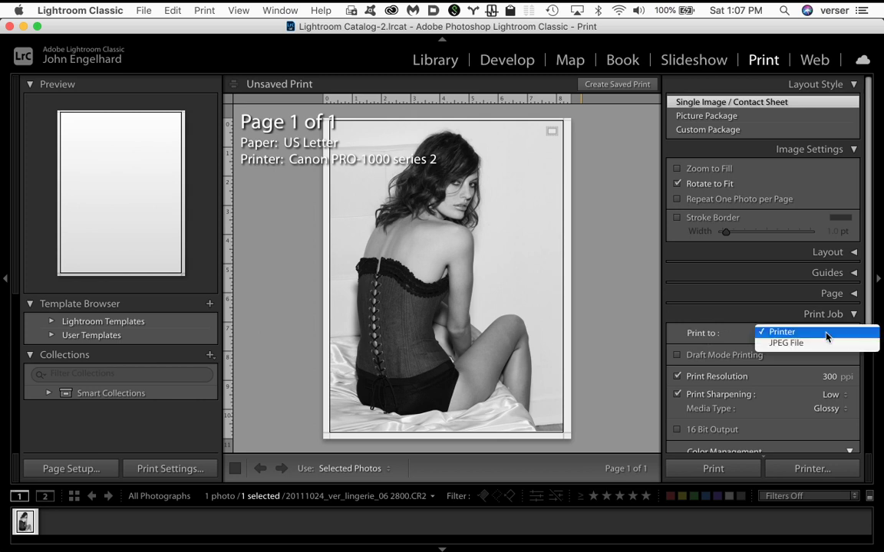
click(826, 333)
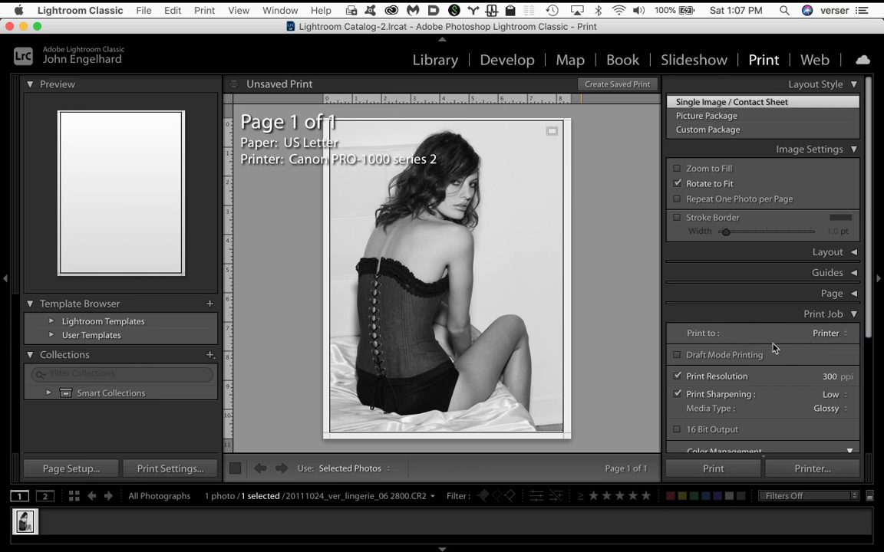
scroll(806, 334, down, 2)
scroll(802, 322, down, 3)
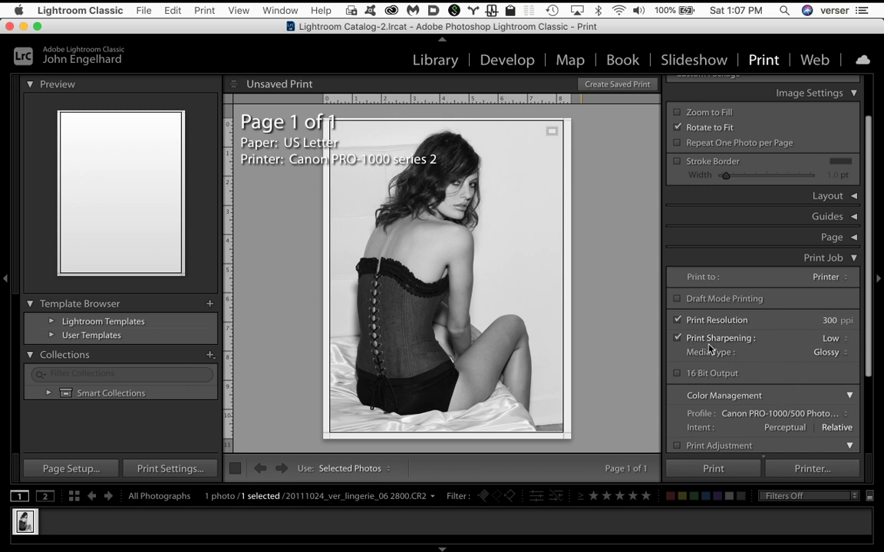
scroll(793, 366, down, 1)
scroll(793, 366, down, 4)
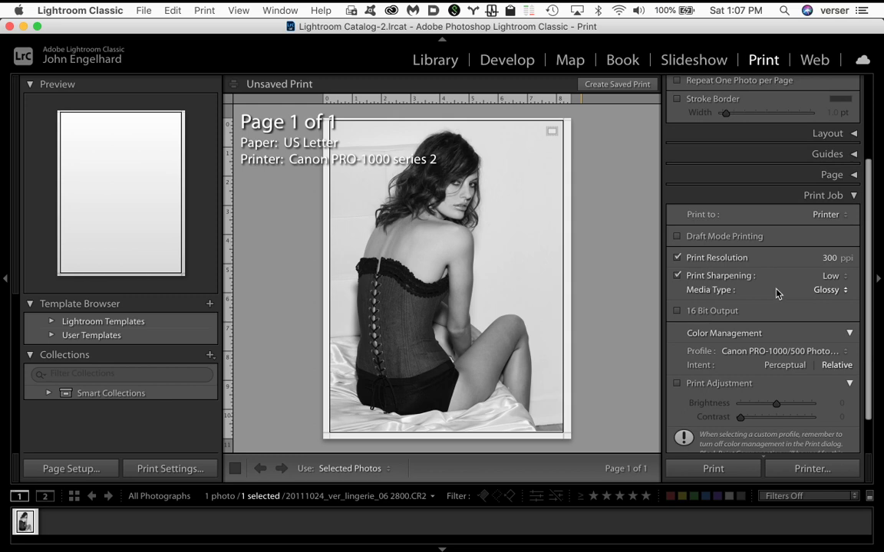
Review the print sharpening levels and the media type choices in the print job settings, keeping Low and Glossy.
click(832, 276)
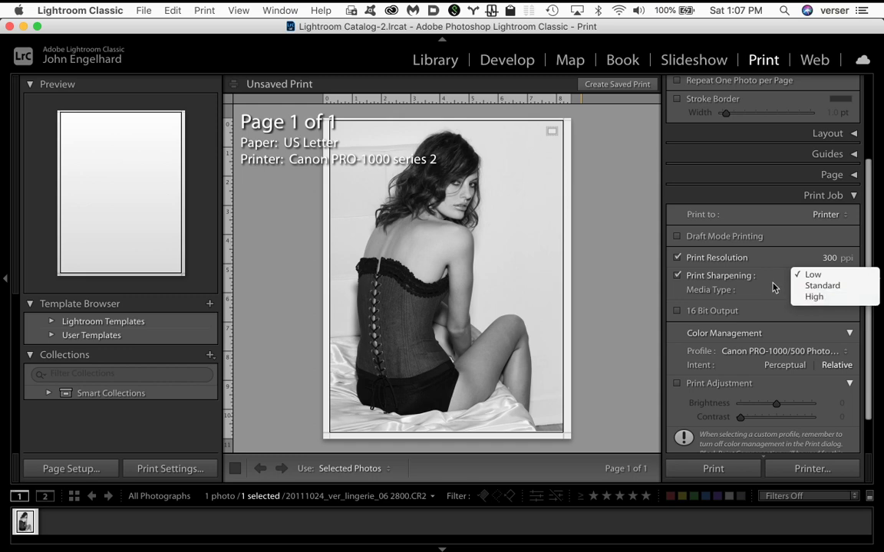
click(798, 310)
click(833, 290)
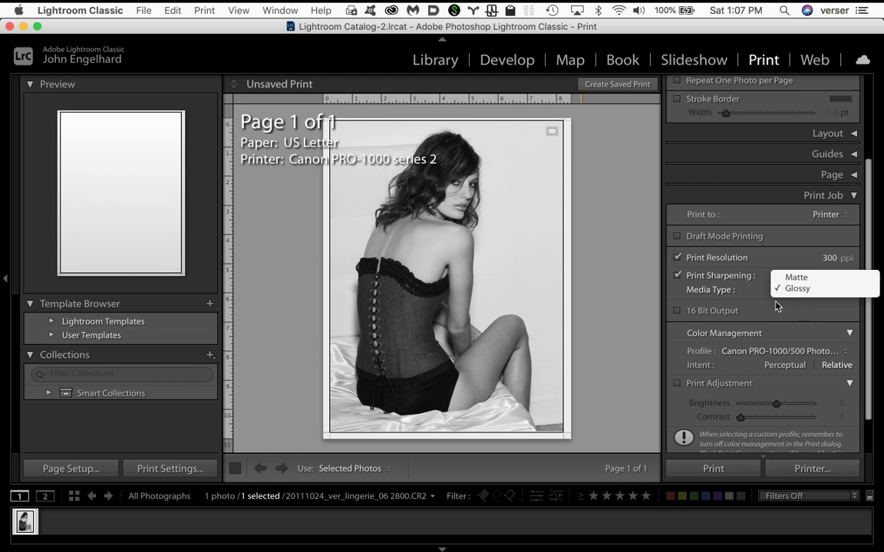
click(729, 273)
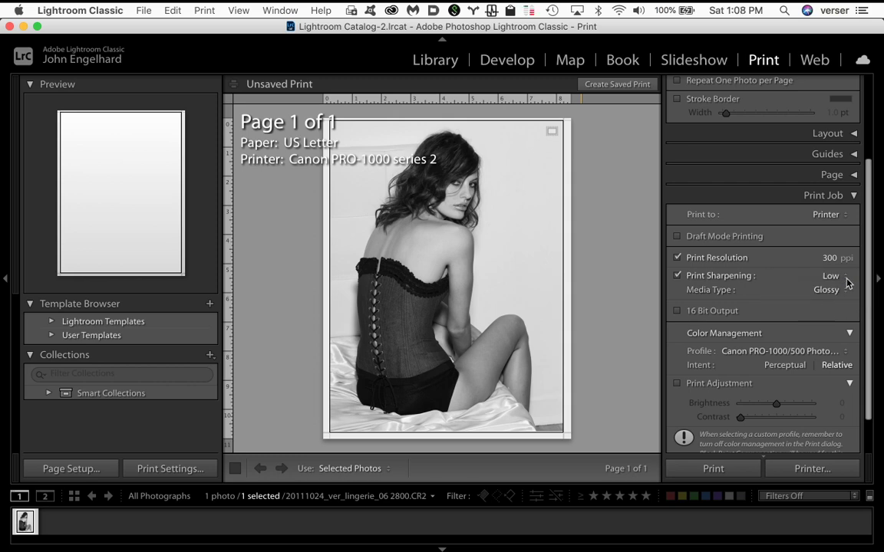
click(838, 279)
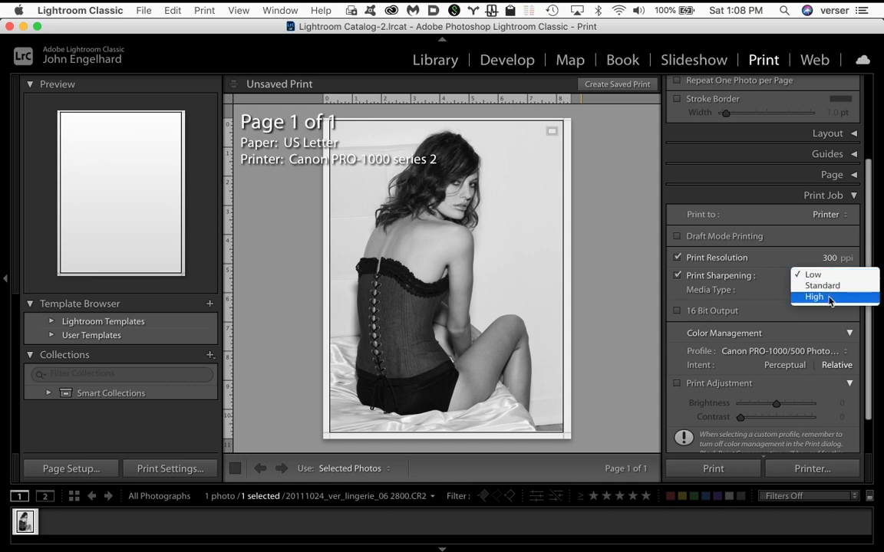
click(766, 307)
Try the Matte media type for print sharpening and look over the sharpening levels again.
click(832, 290)
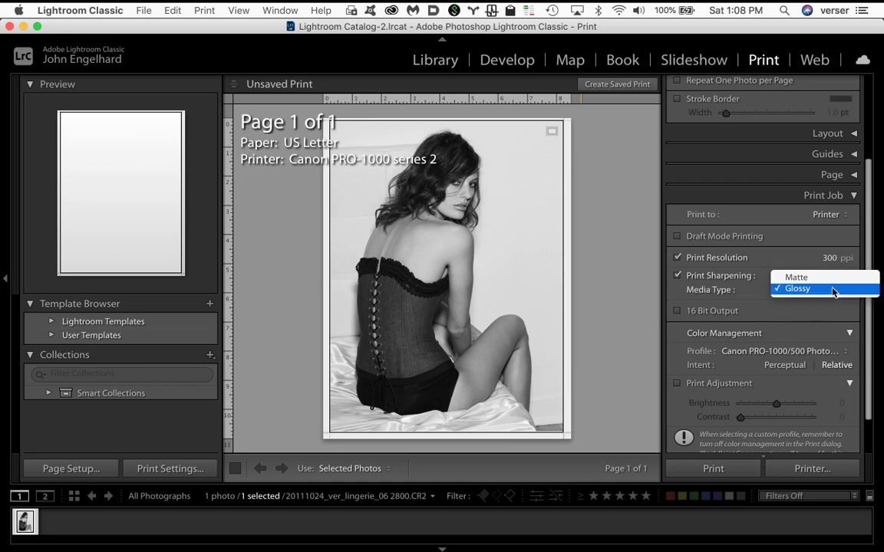
click(827, 277)
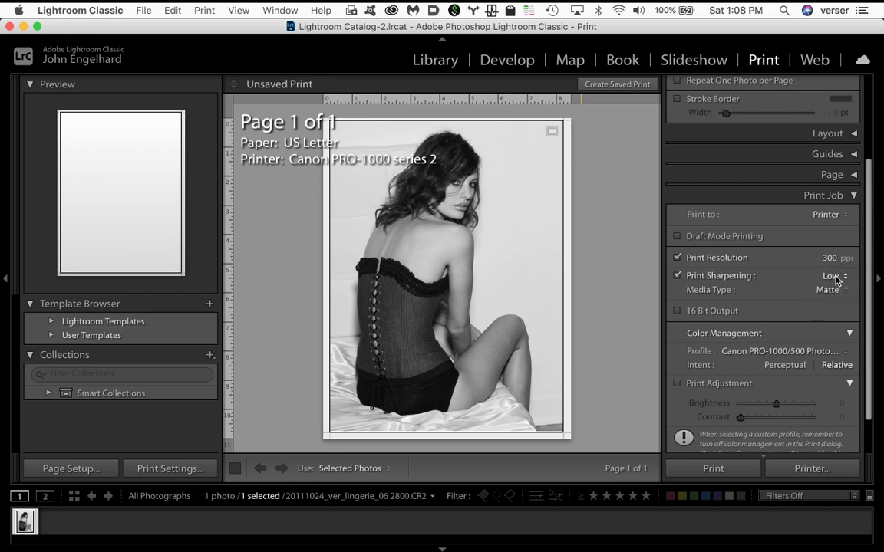
click(836, 278)
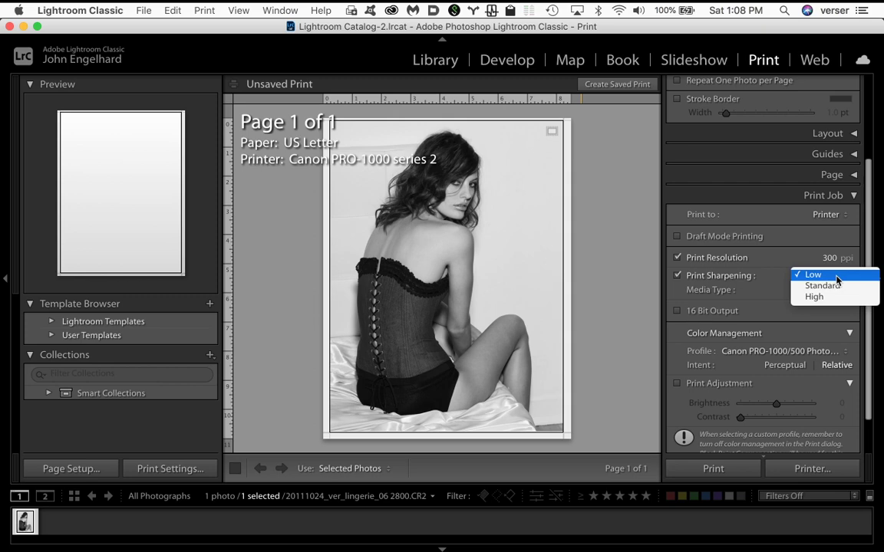
click(765, 311)
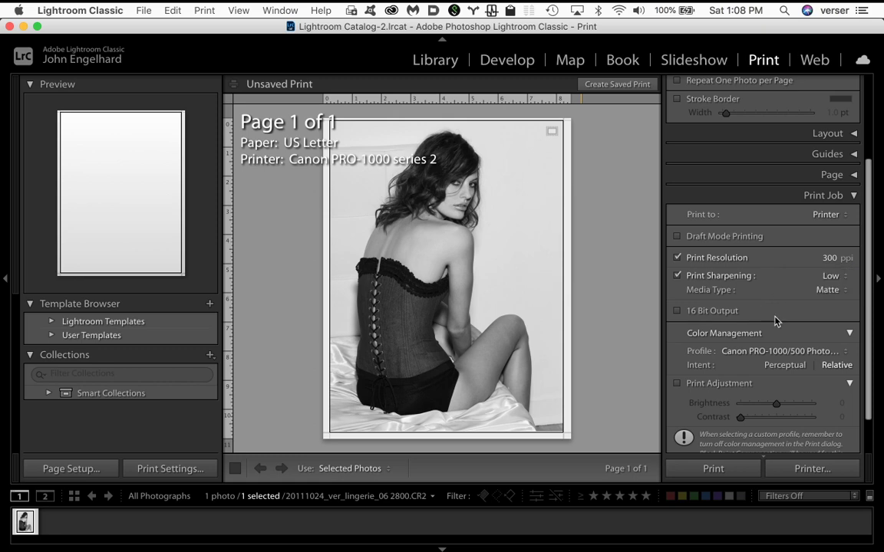
Set the print job's media type to Glossy and its print sharpening to Standard.
click(840, 295)
click(815, 301)
click(841, 280)
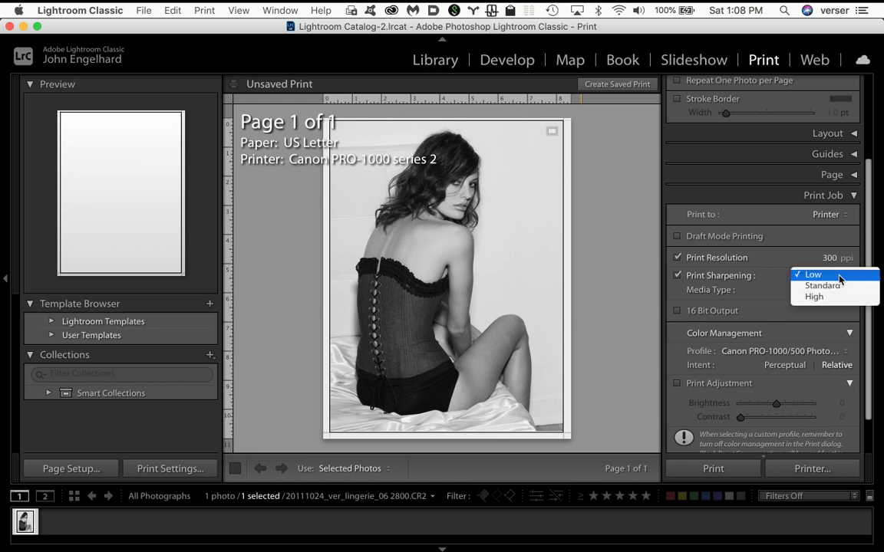
click(827, 292)
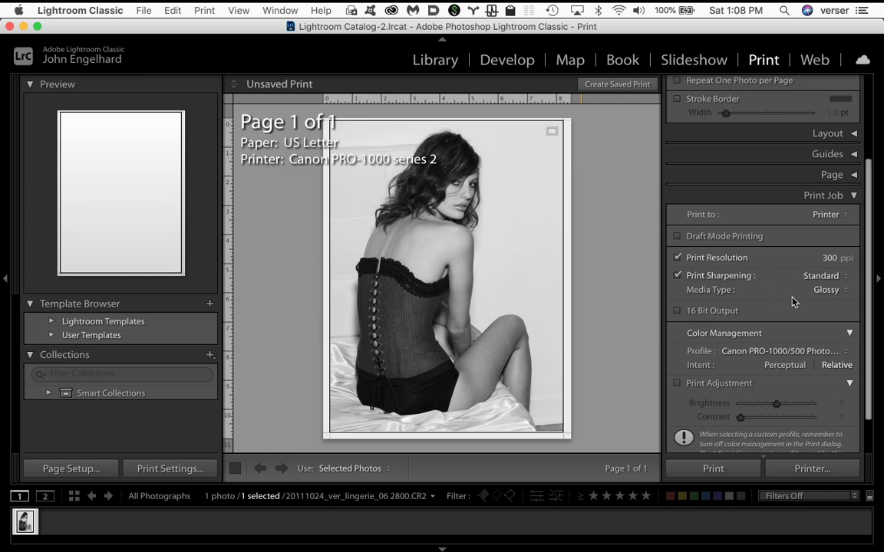
Set the print job's color management profile to Managed by Printer.
scroll(791, 300, down, 1)
scroll(793, 300, down, 2)
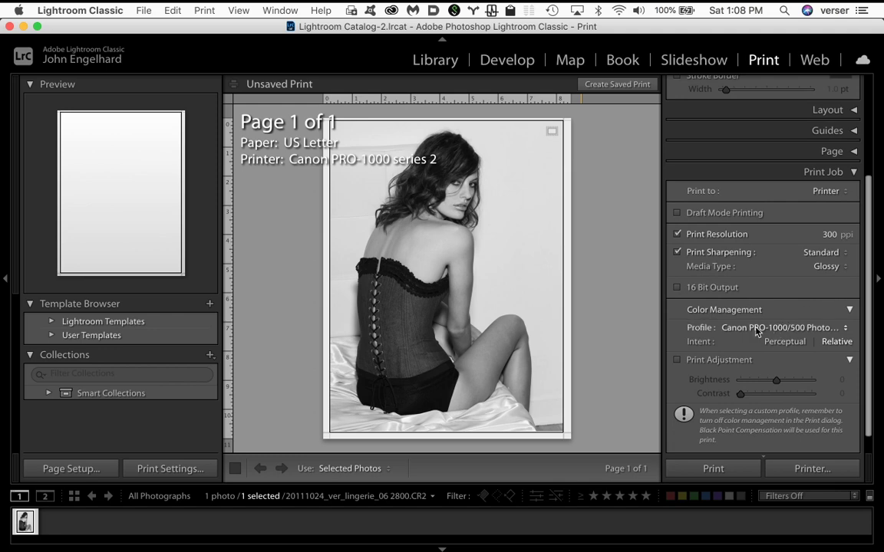
click(783, 329)
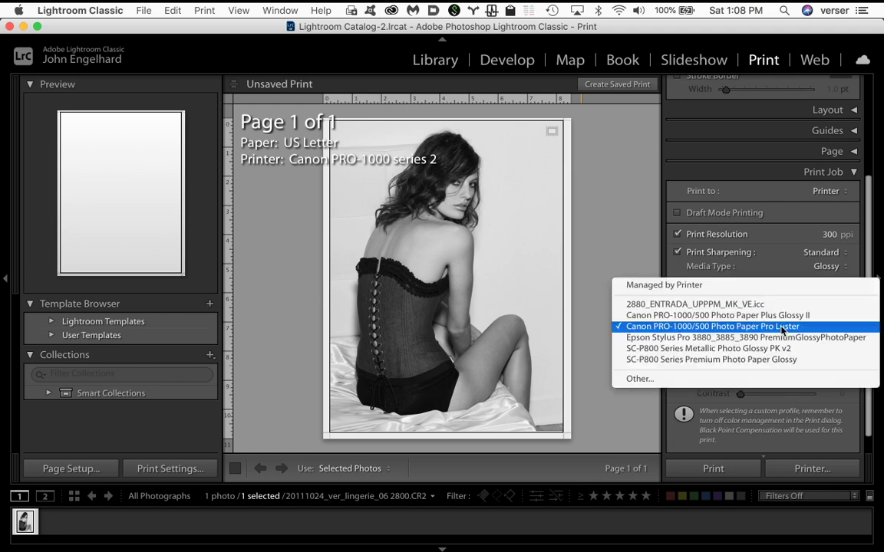
click(693, 286)
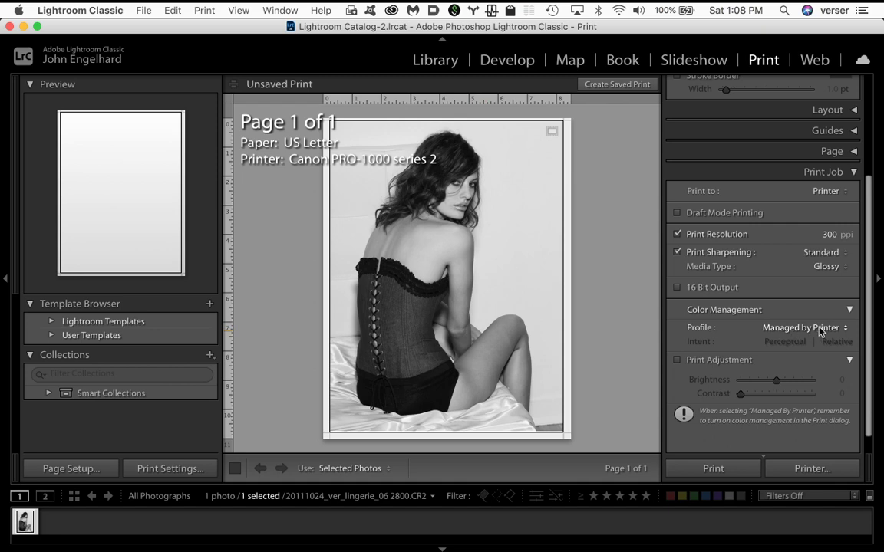
scroll(790, 359, down, 1)
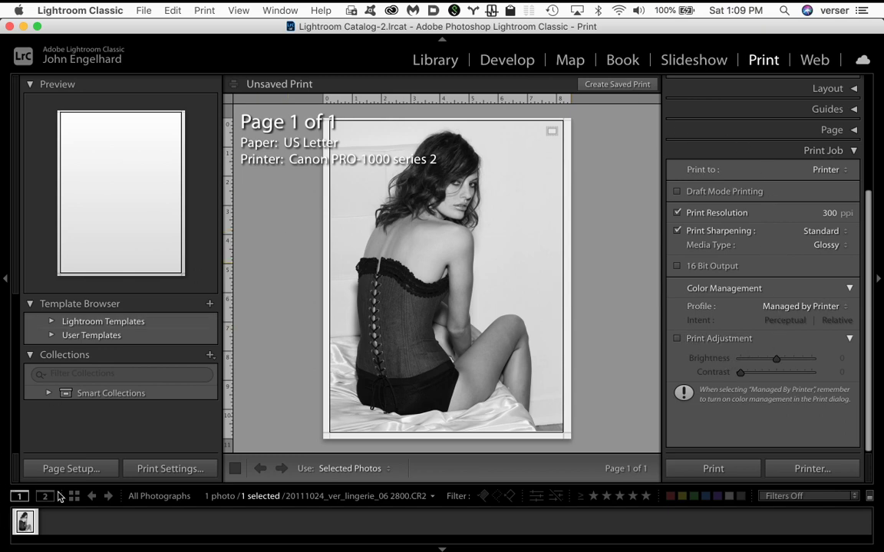
Review the paper sizes in Page Setup for the Canon PRO-1000 series 3 and confirm US Letter.
click(68, 469)
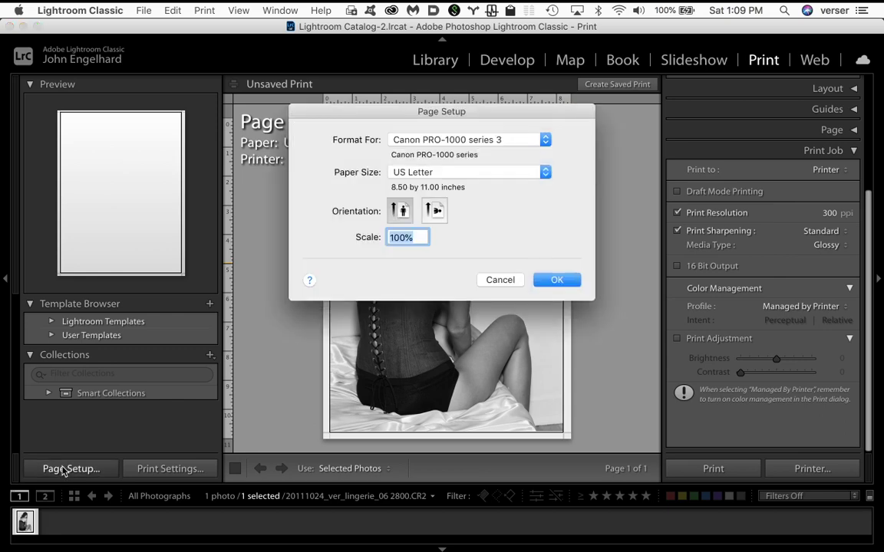
click(470, 172)
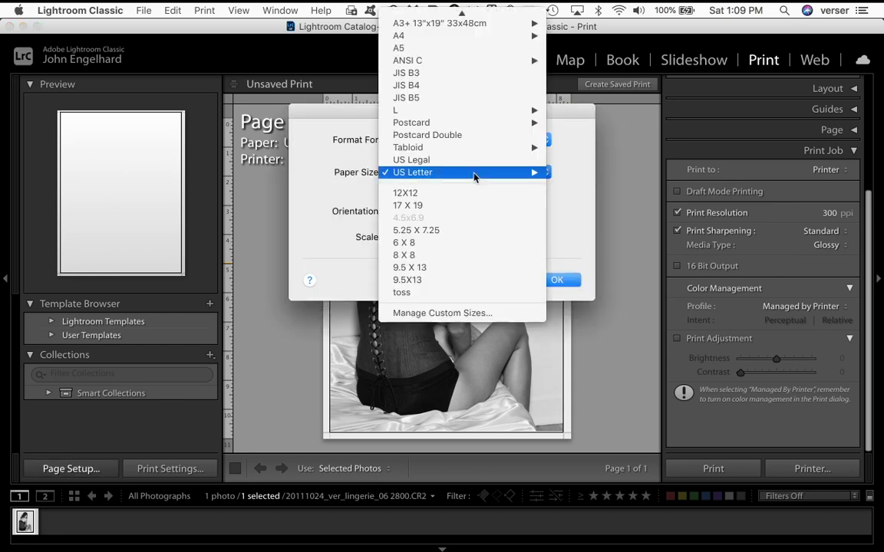
mouse_move(474, 176)
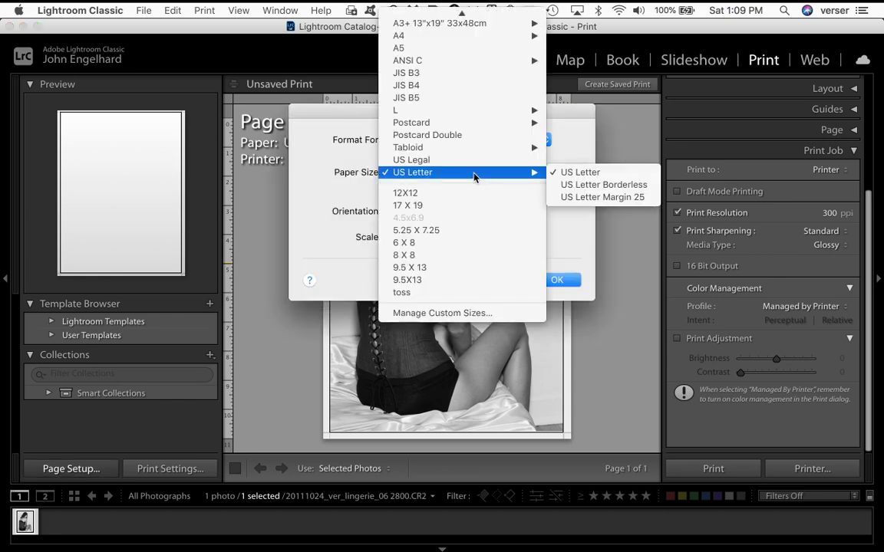
click(606, 174)
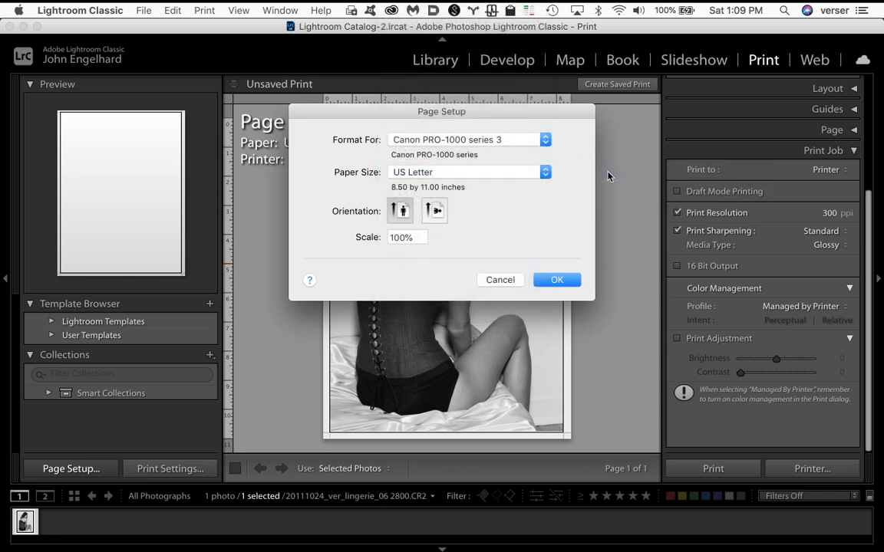
click(559, 283)
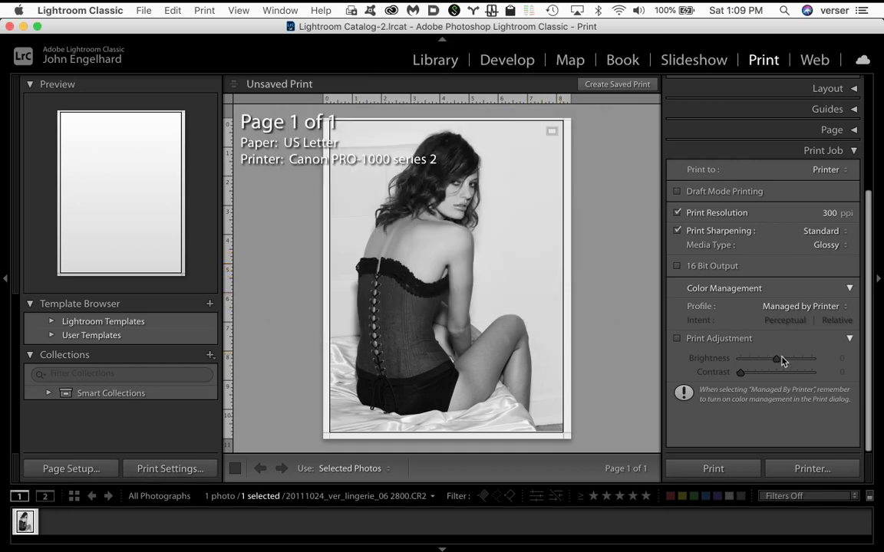
Open the printer dialog and choose the Canon PRO-1000 series 3 as the printer.
click(818, 470)
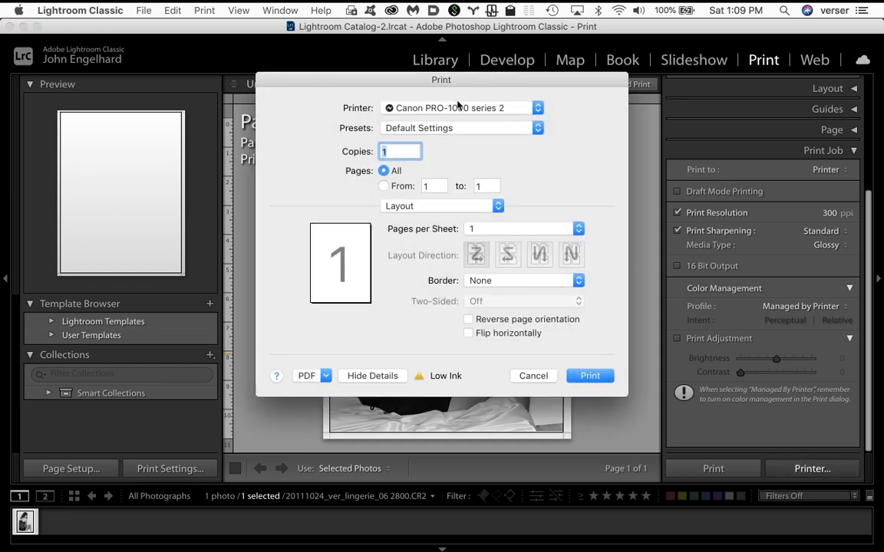
click(520, 108)
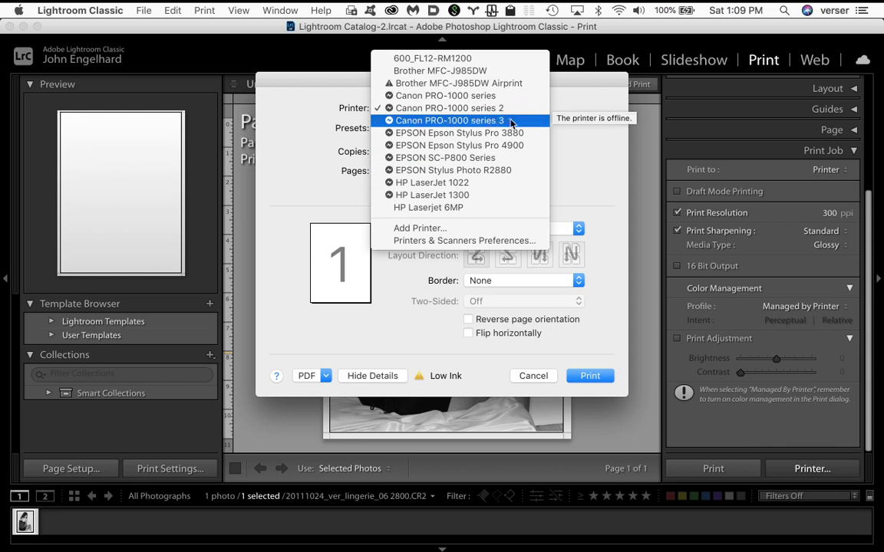
click(510, 122)
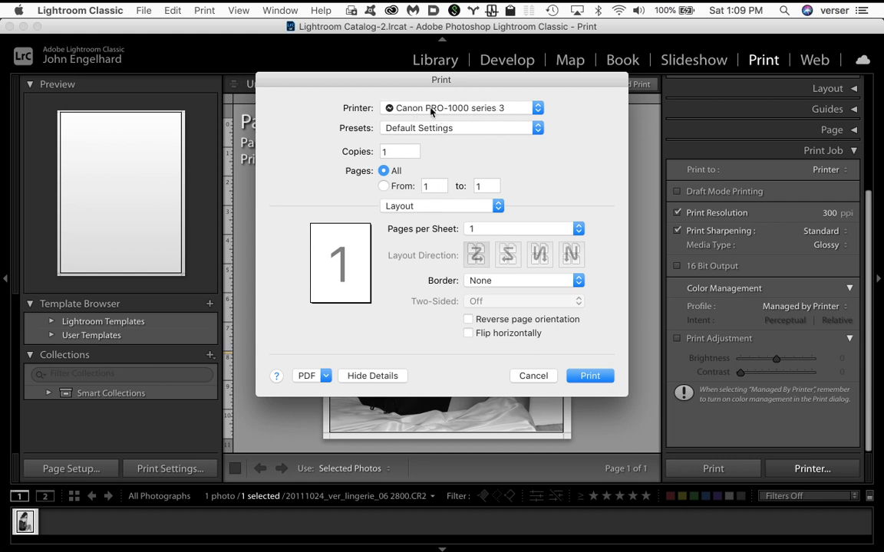
Compare ColorSync with Canon Color Matching in the Color Matching settings and keep Canon Color Matching selected.
click(466, 207)
click(452, 220)
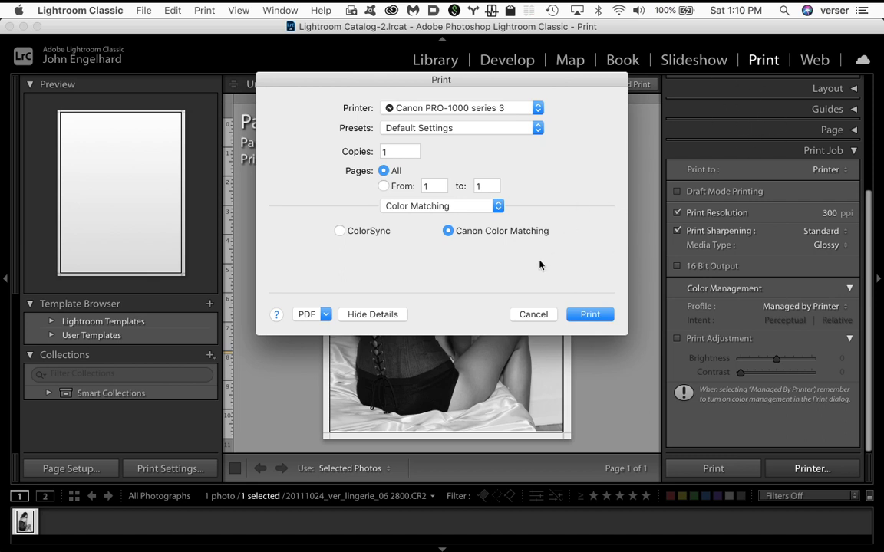
click(448, 232)
click(340, 232)
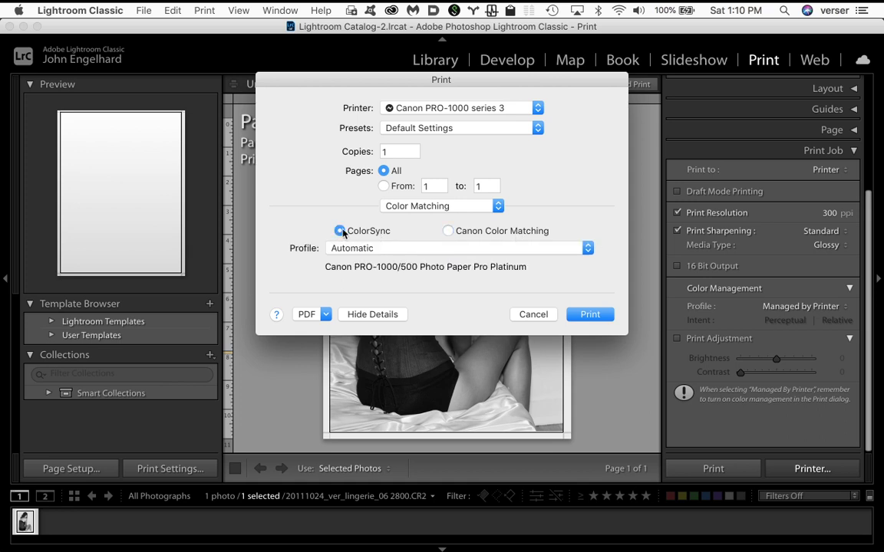
click(448, 232)
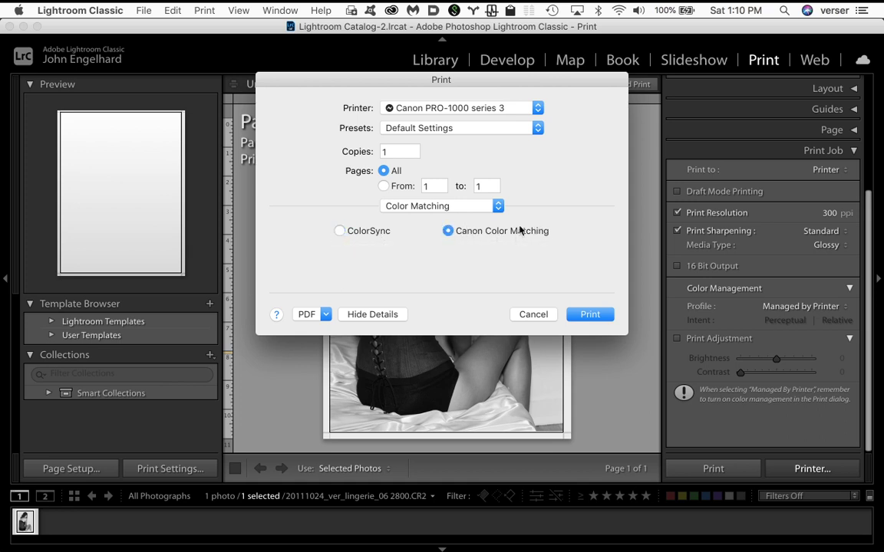
Set the media type in the Quality & Media settings to Photo Paper Pro Luster.
click(478, 206)
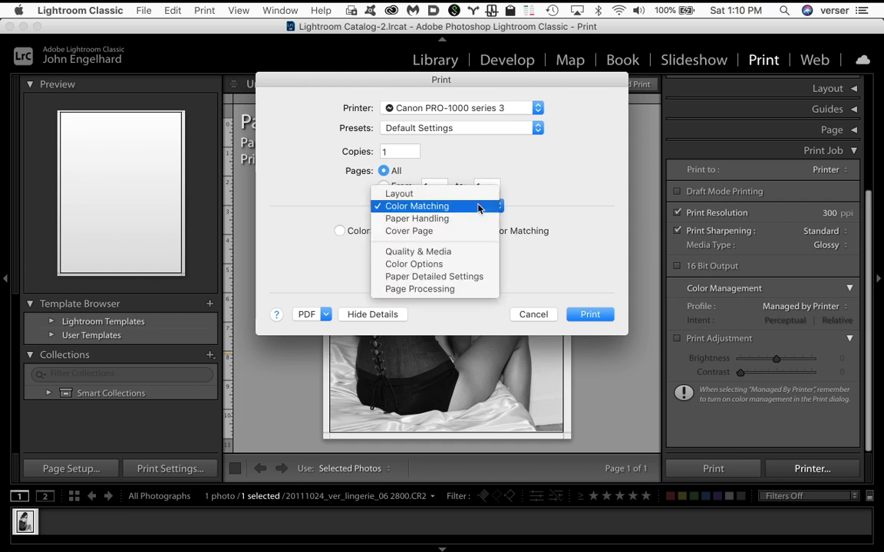
click(463, 251)
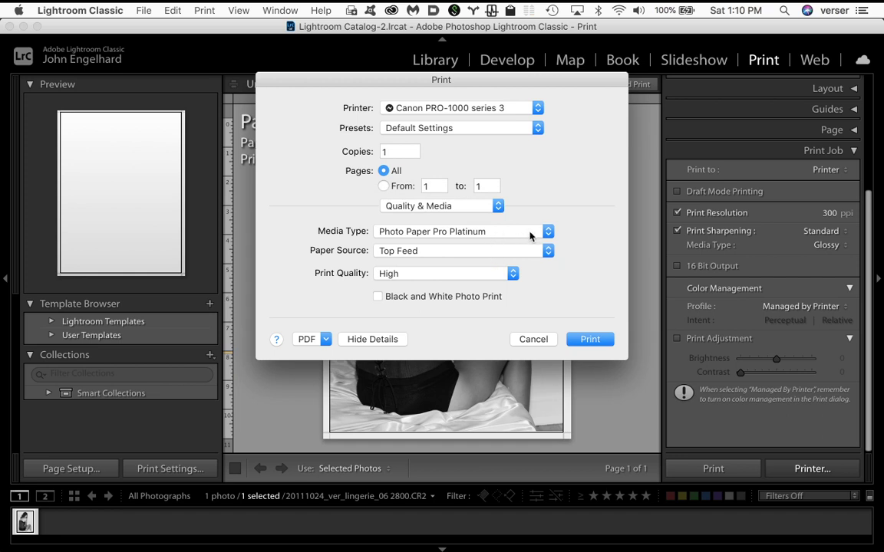
click(529, 234)
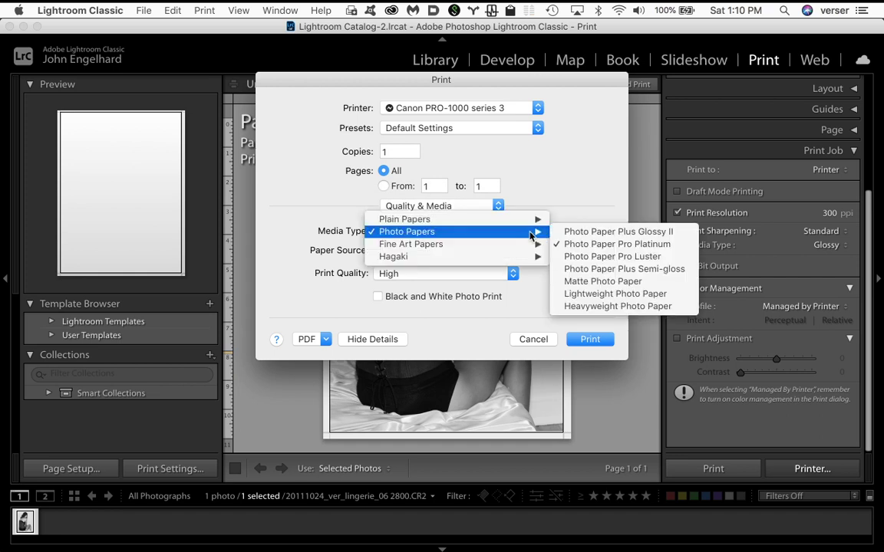
click(605, 257)
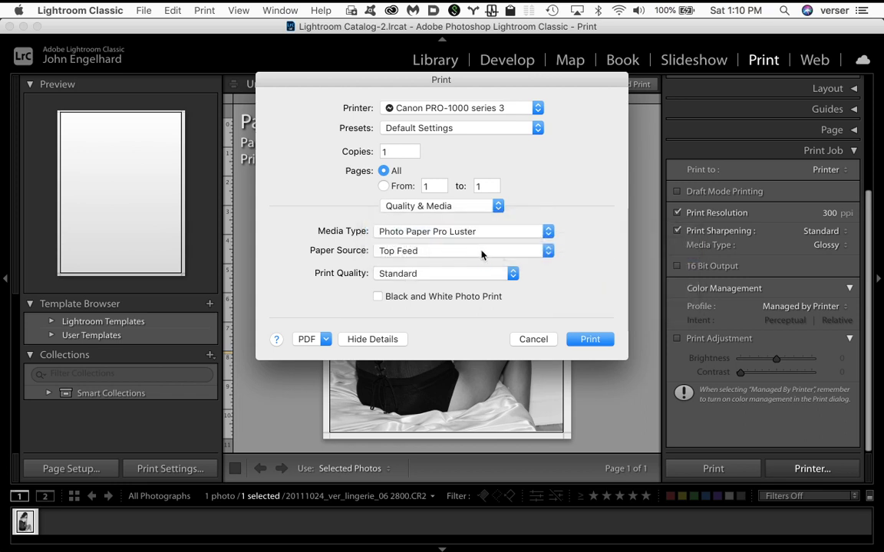
Set the print quality to High and enable Black and White Photo Print.
click(456, 274)
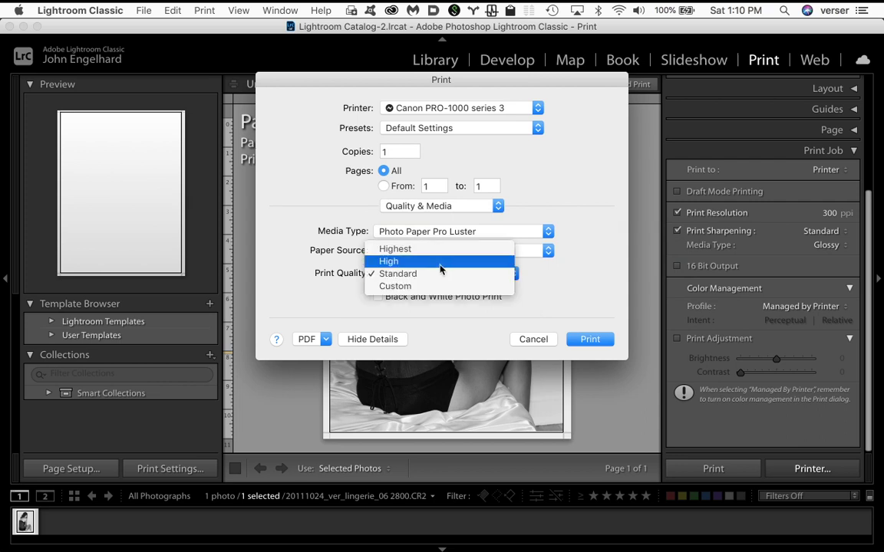
click(439, 261)
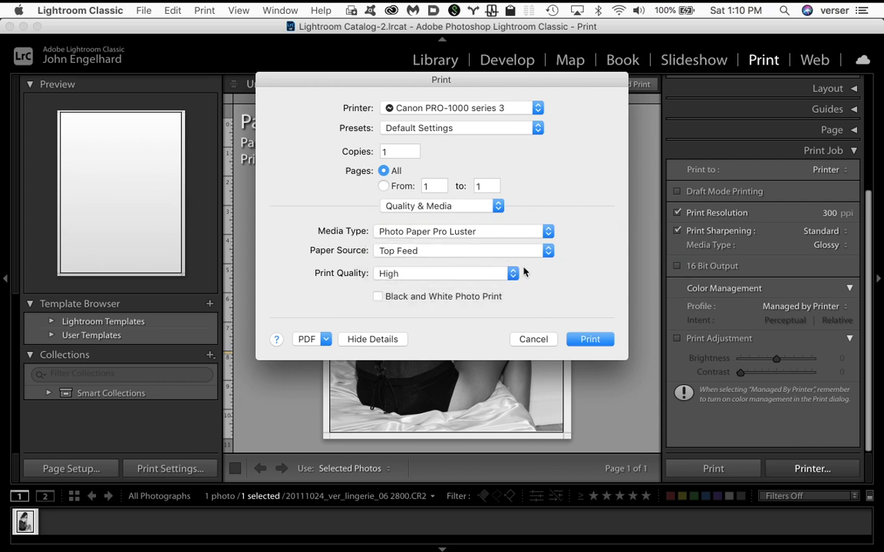
click(377, 297)
Open the Color Options settings and move the print dialog aside to uncover the photo.
click(463, 207)
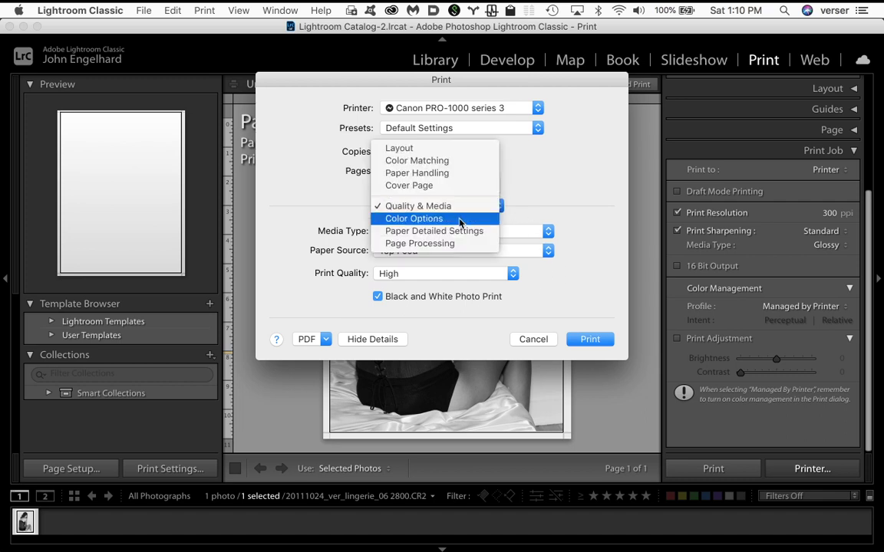
click(460, 219)
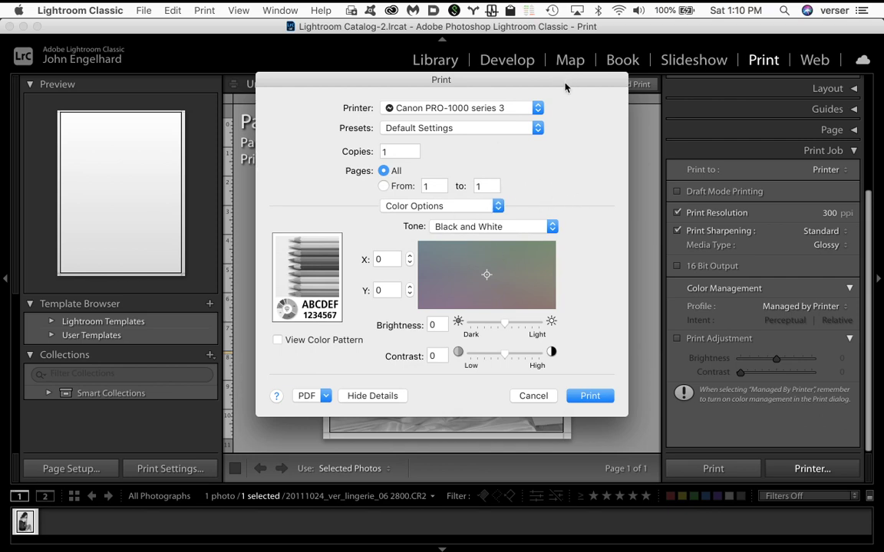
drag(517, 85, 762, 71)
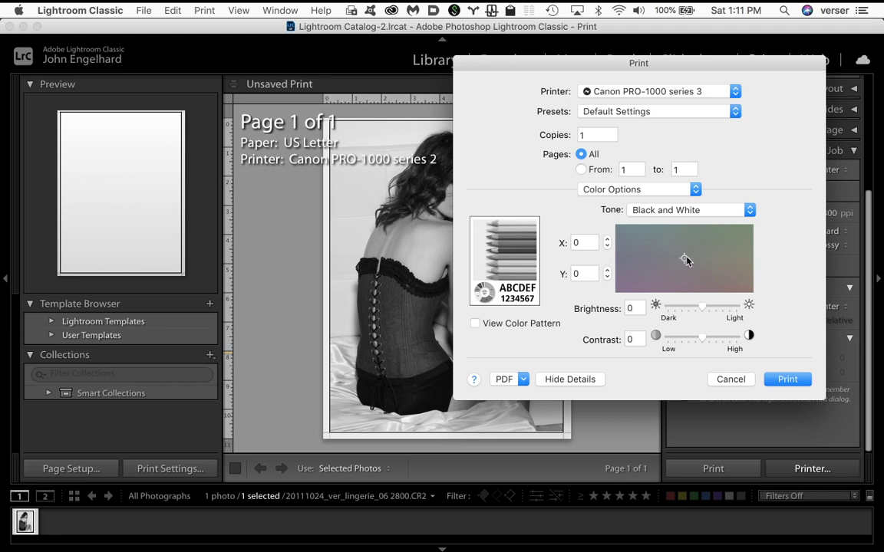
Try Cool Tone as the print tone and set it back to Black and White to compare the sample preview.
click(721, 210)
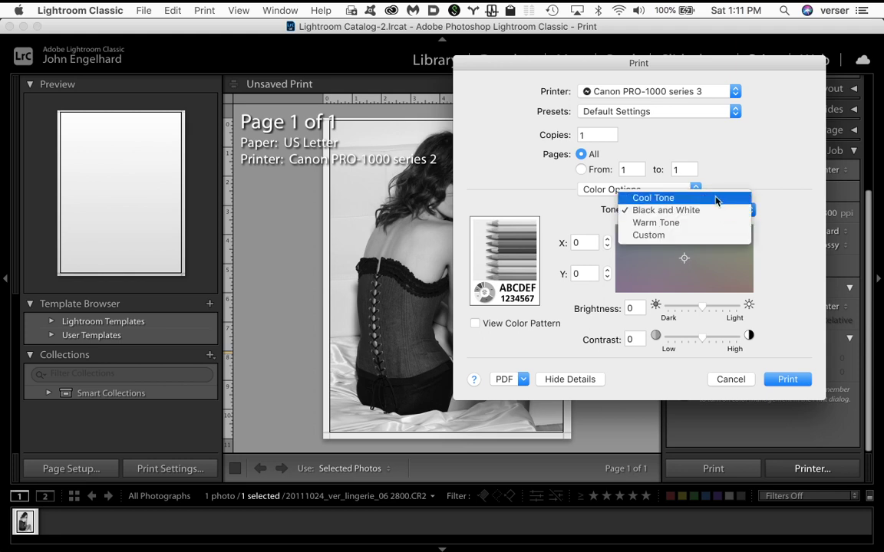
click(716, 201)
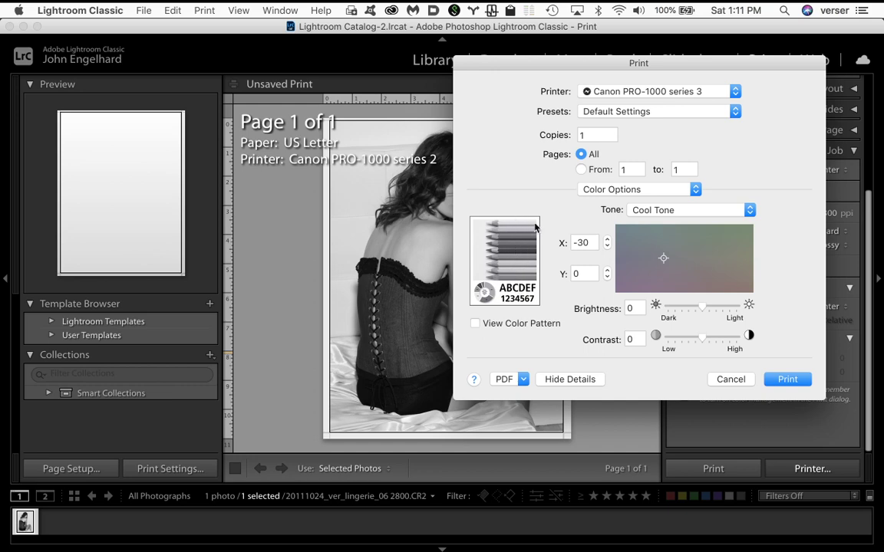
click(689, 212)
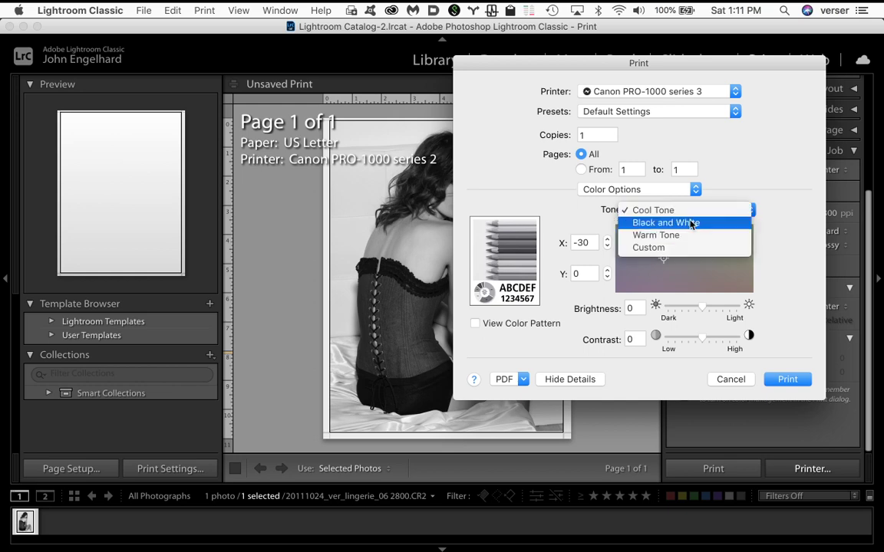
click(664, 162)
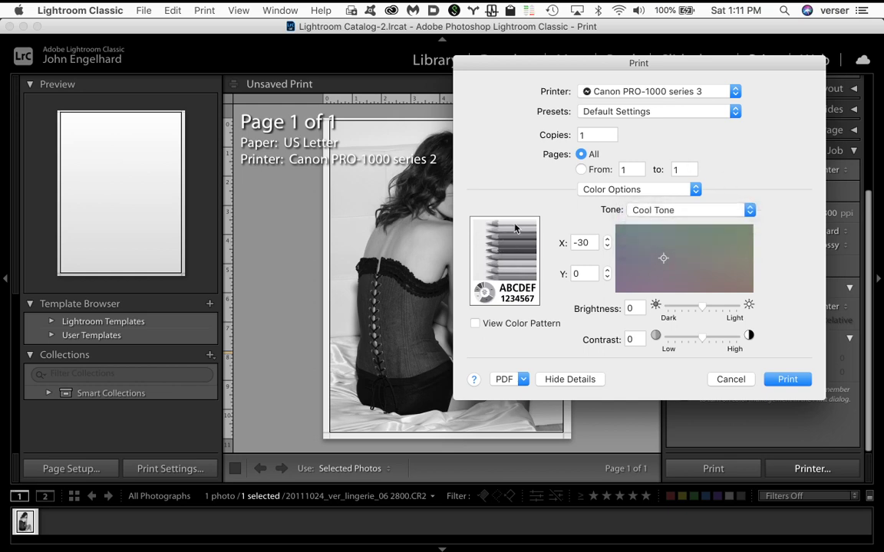
click(679, 213)
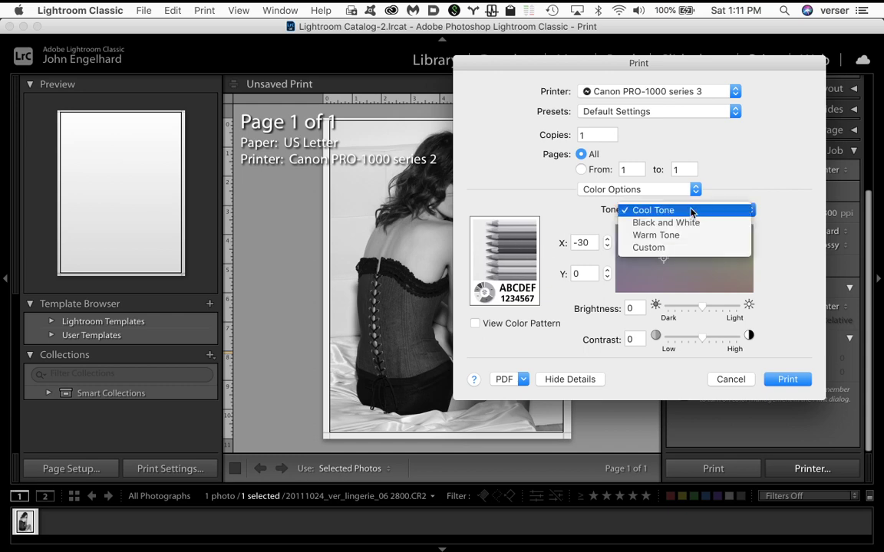
click(689, 222)
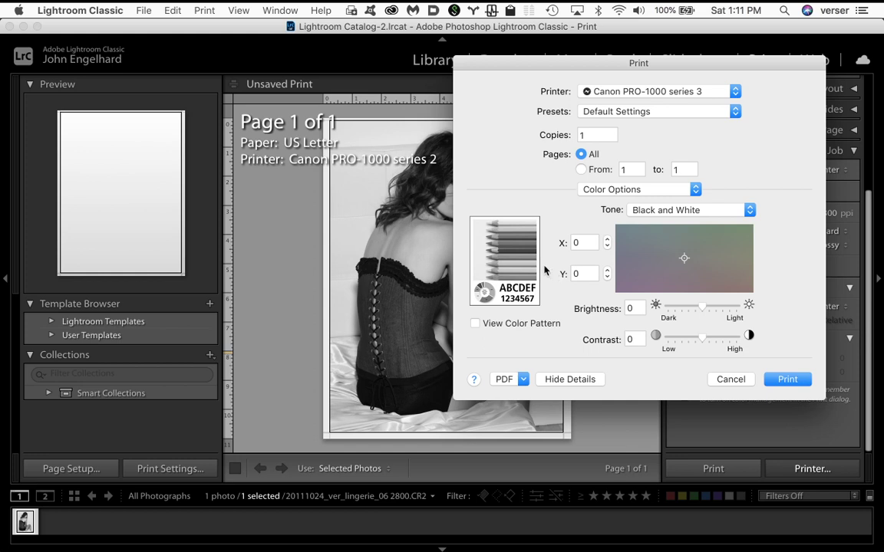
Compare Warm Tone with Cool Tone in the sample preview and return the tone to Black and White.
click(682, 213)
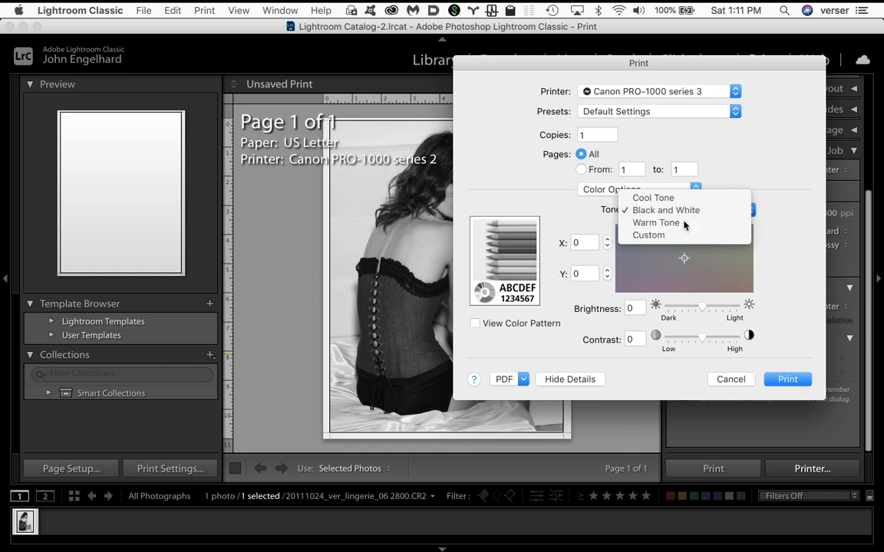
click(687, 221)
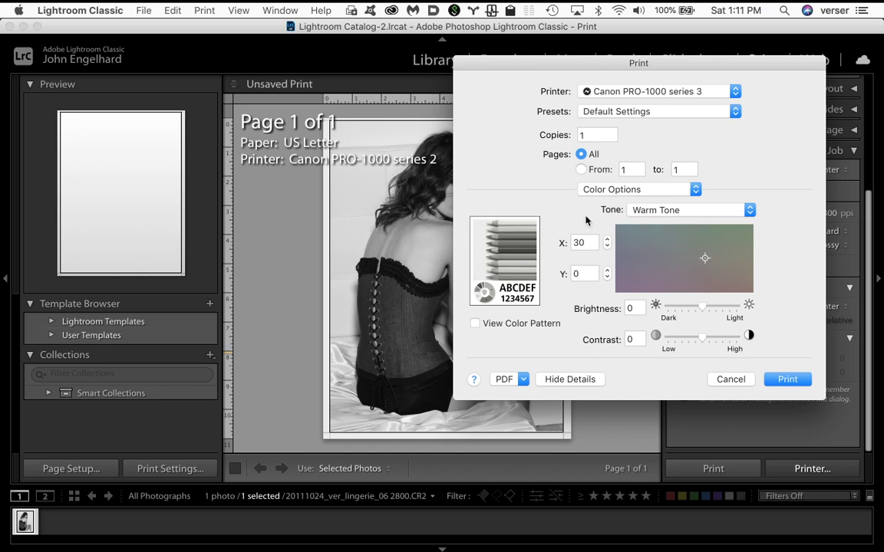
click(698, 211)
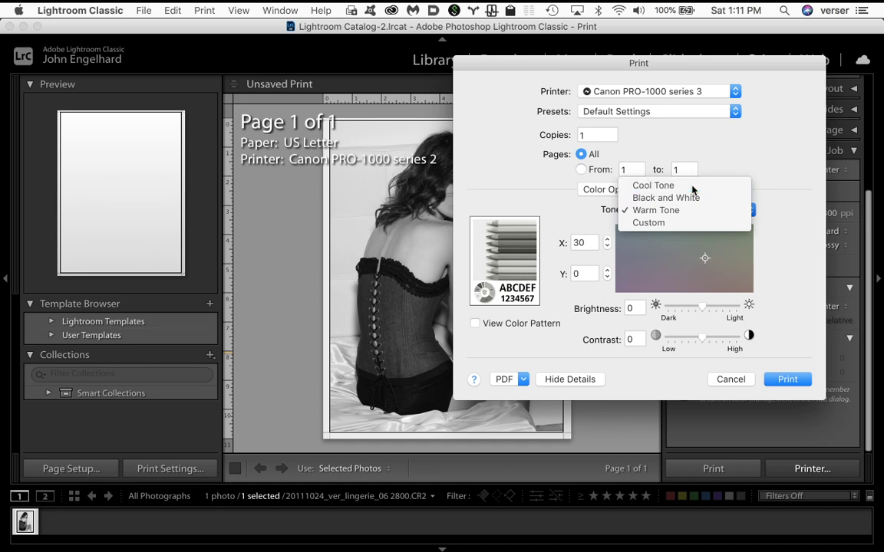
click(693, 188)
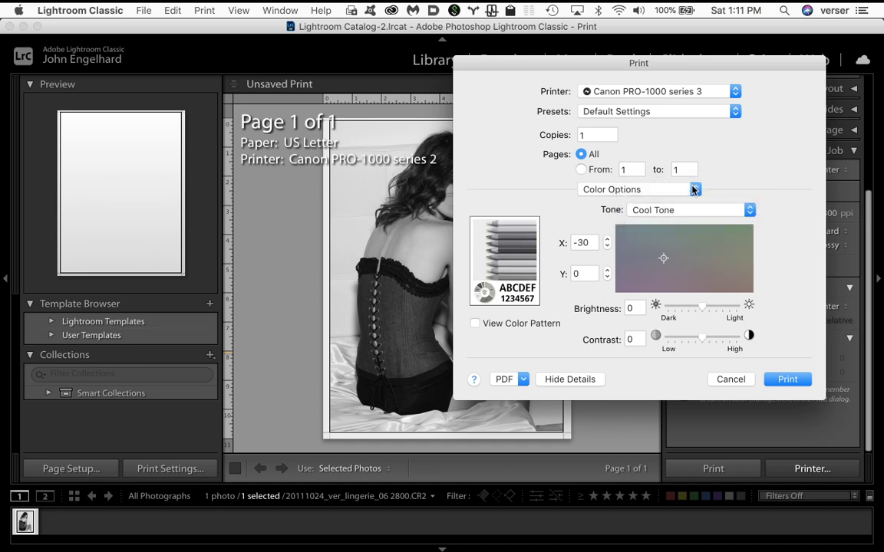
click(704, 210)
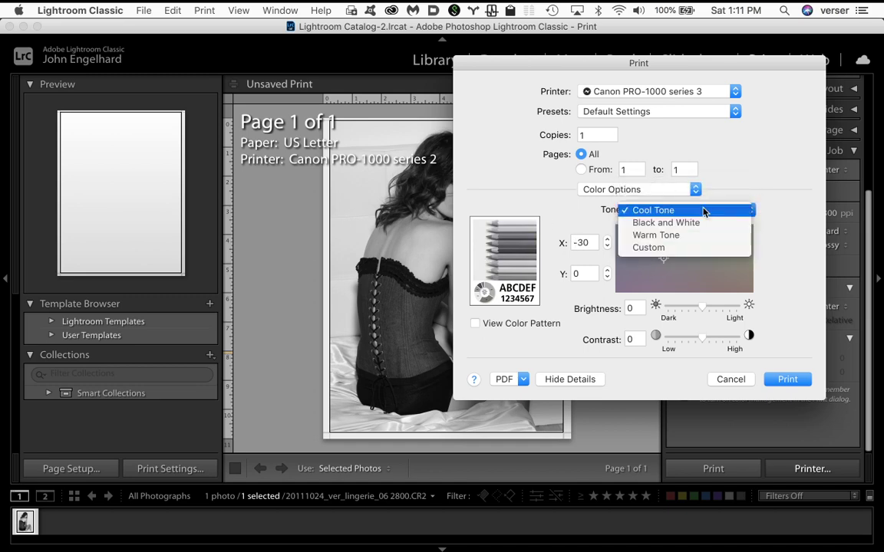
click(740, 177)
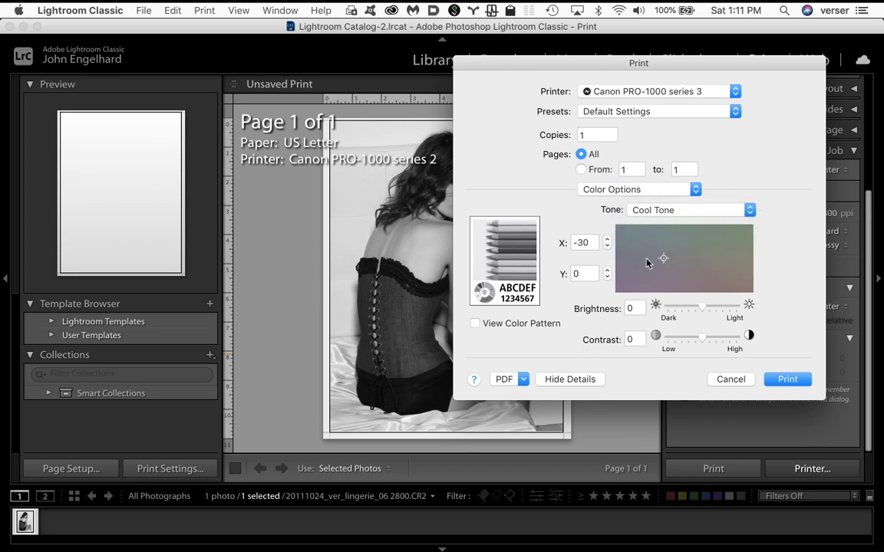
click(695, 210)
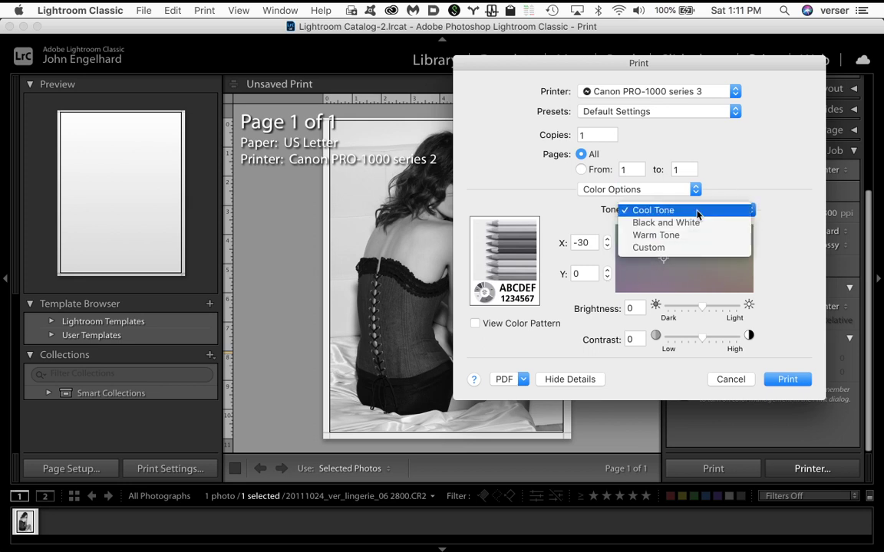
click(694, 222)
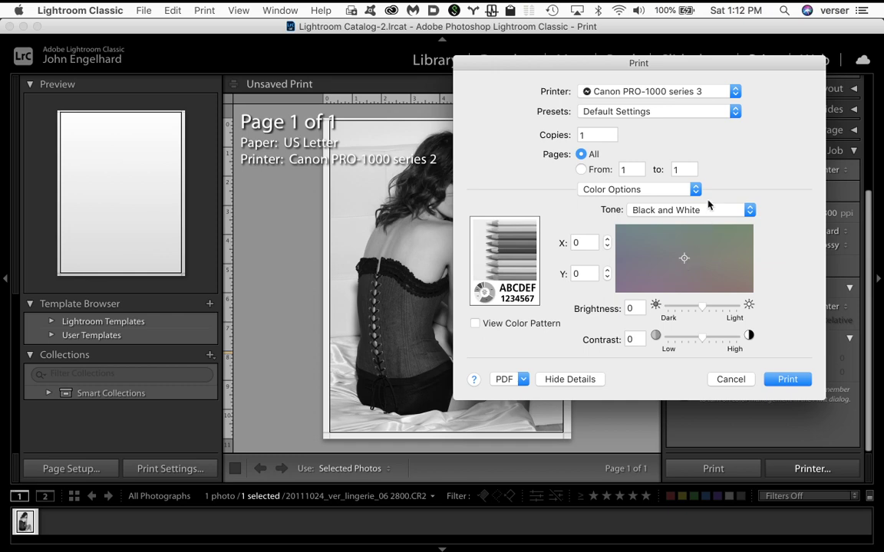
Switch the print tone to Warm Tone and on to Cool Tone.
click(660, 209)
click(657, 223)
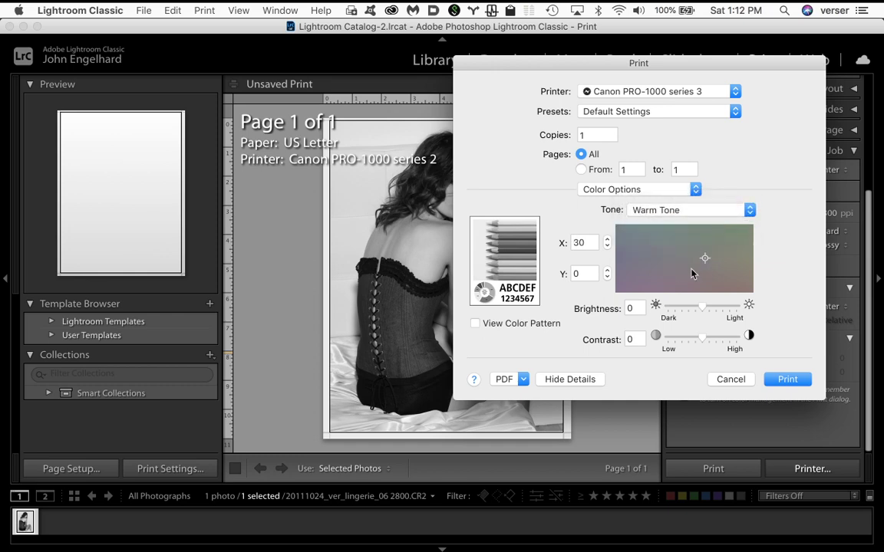
click(721, 210)
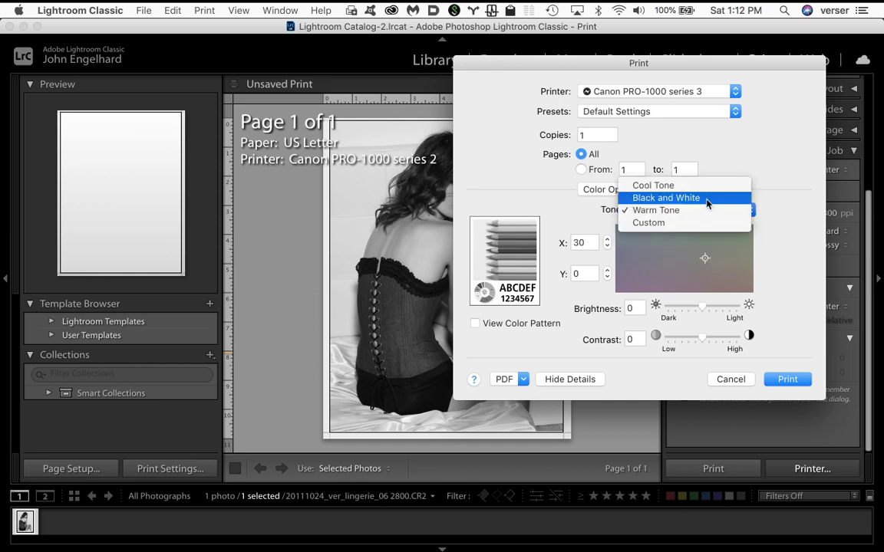
click(702, 187)
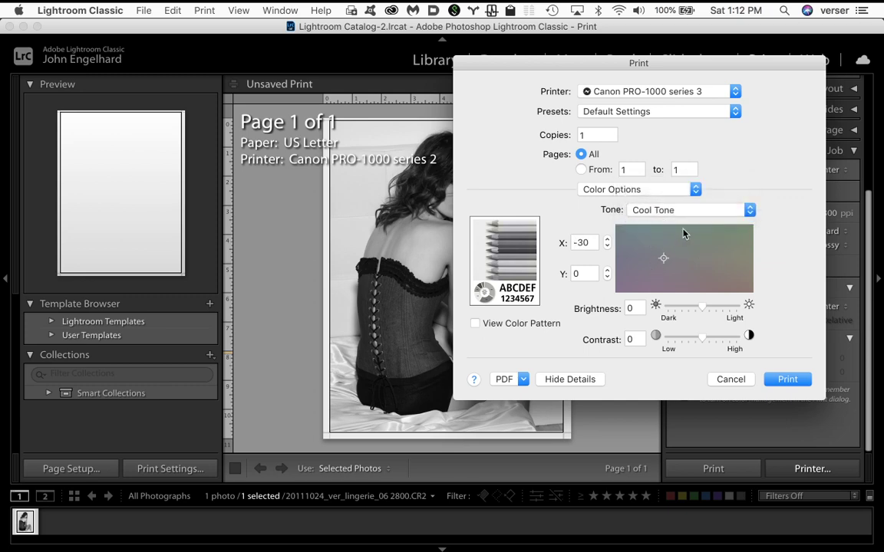
Try custom tones across the color field, including about X 98, Y 46 and X -97, Y -47, ending at about X 54, Y 6.
drag(665, 257, 751, 228)
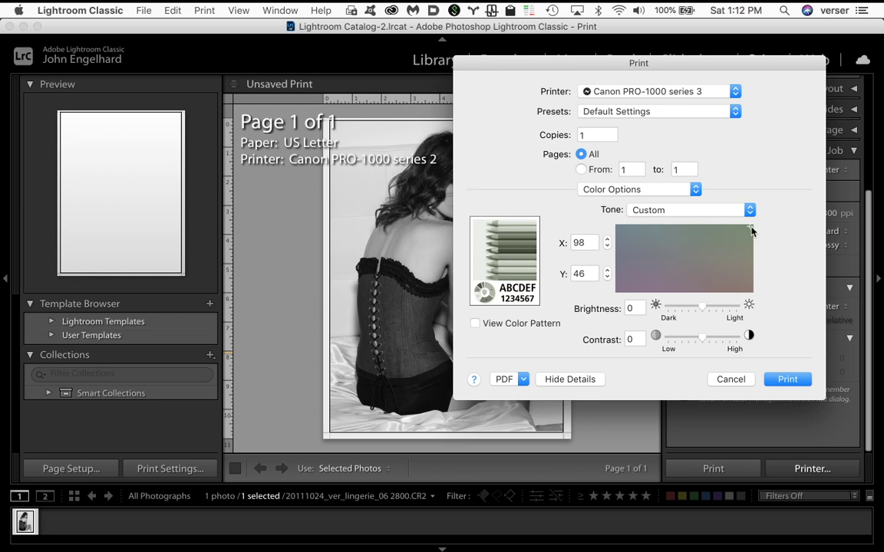
drag(751, 231, 617, 292)
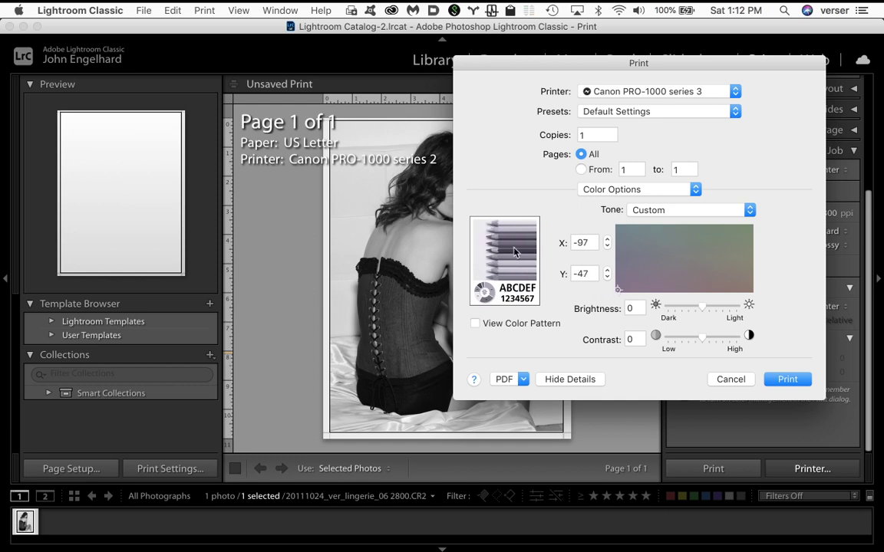
drag(618, 292, 618, 230)
drag(619, 230, 721, 256)
Try custom variations of Warm Tone, strengthening it to X 50 and weakening it to X 17 with Y at 0.
click(699, 212)
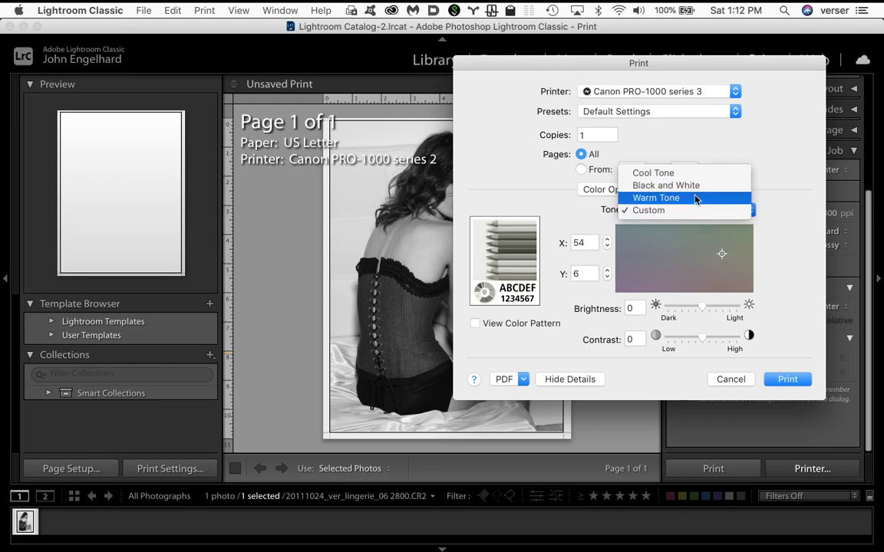
click(695, 199)
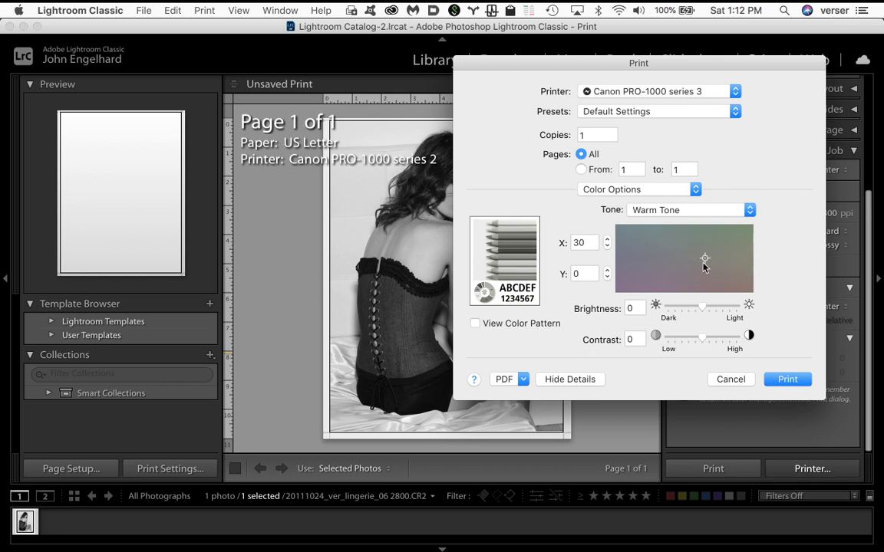
drag(706, 262, 719, 262)
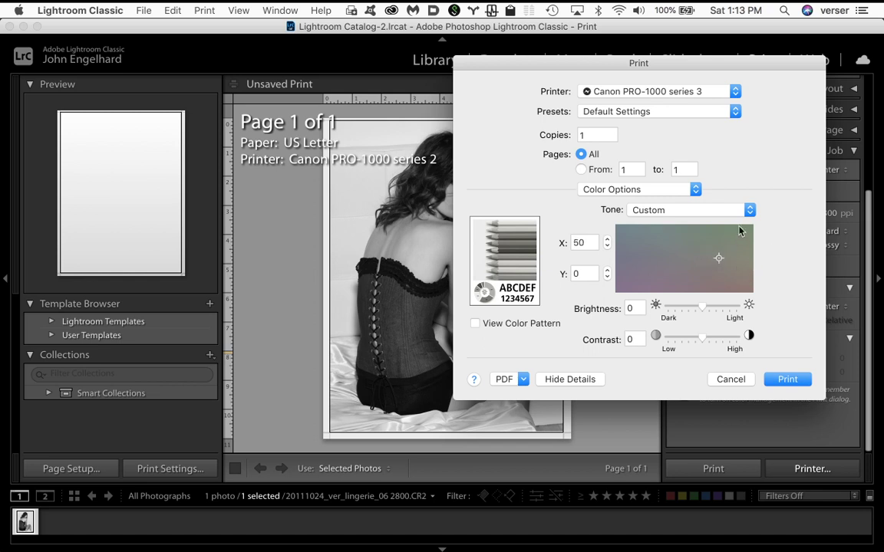
click(718, 211)
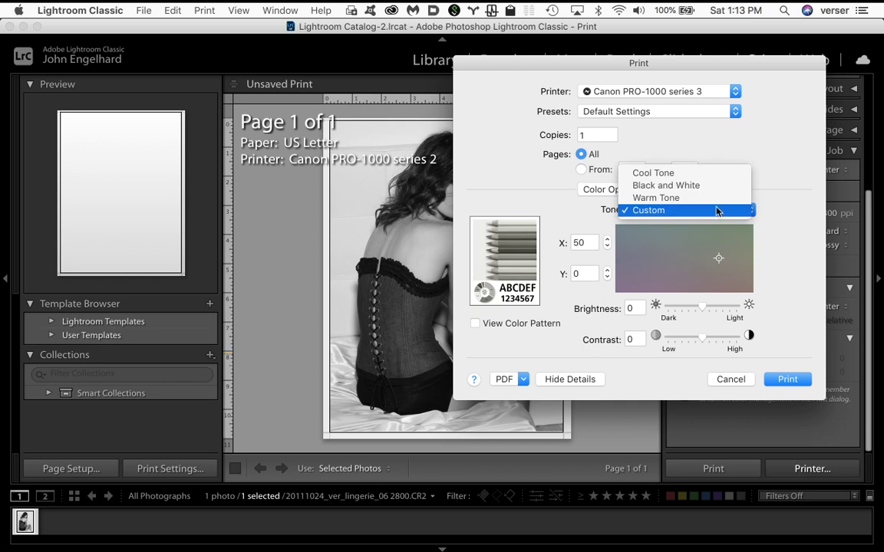
click(717, 197)
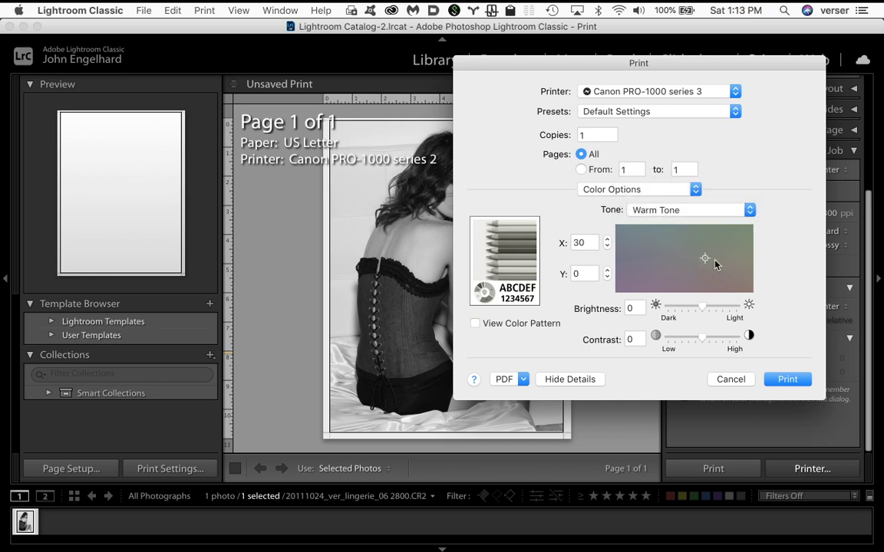
drag(705, 260, 696, 260)
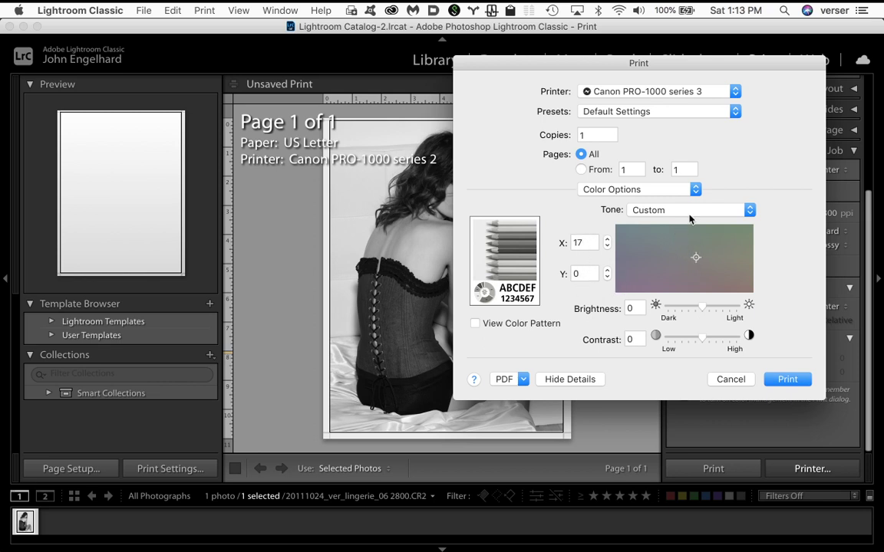
Set the tone to Black and White, try a slight custom shift to X 4, Y 9, and restore Black and White.
click(690, 210)
click(696, 186)
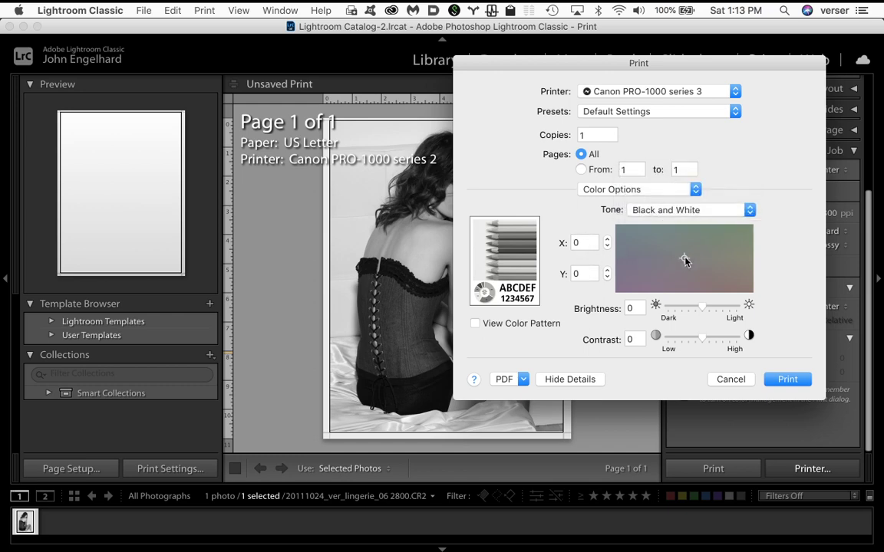
mouse_move(685, 259)
mouse_down()
mouse_move(684, 236)
mouse_move(685, 279)
mouse_move(684, 252)
mouse_move(719, 251)
mouse_move(667, 253)
mouse_move(688, 253)
mouse_up()
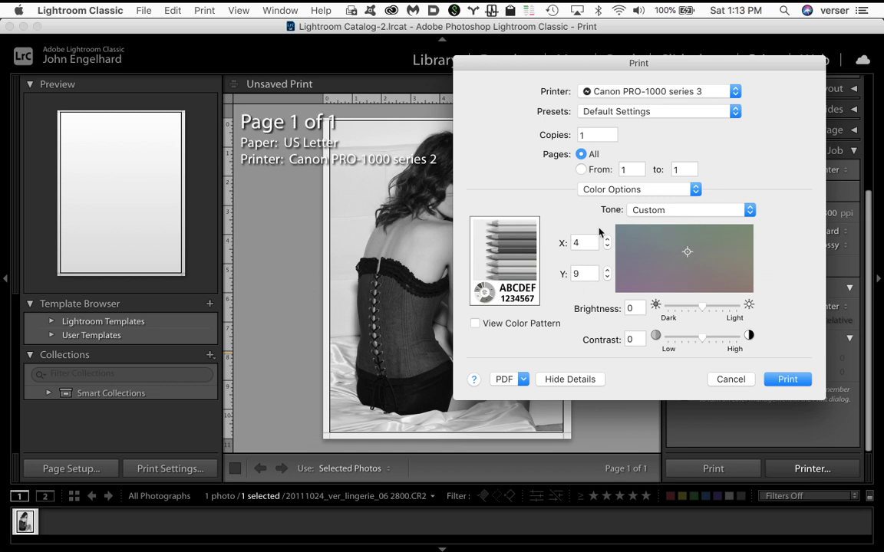
click(712, 209)
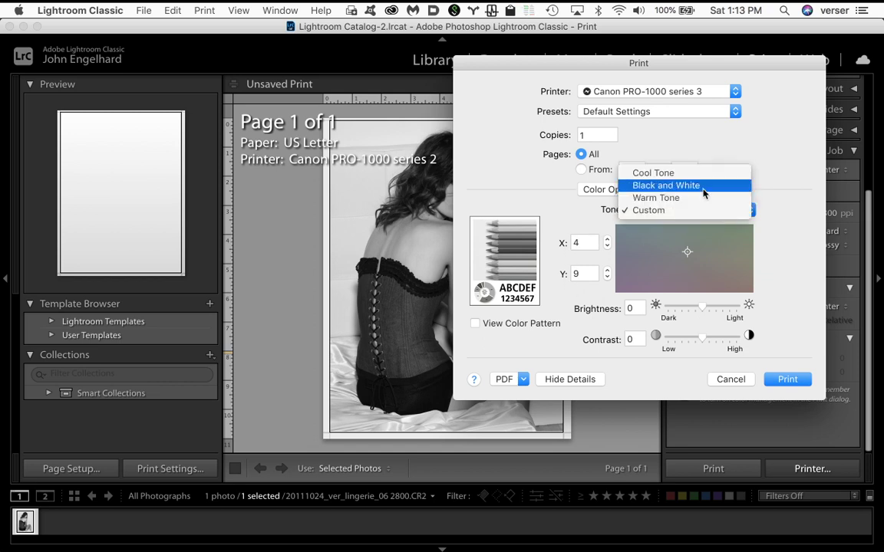
click(690, 185)
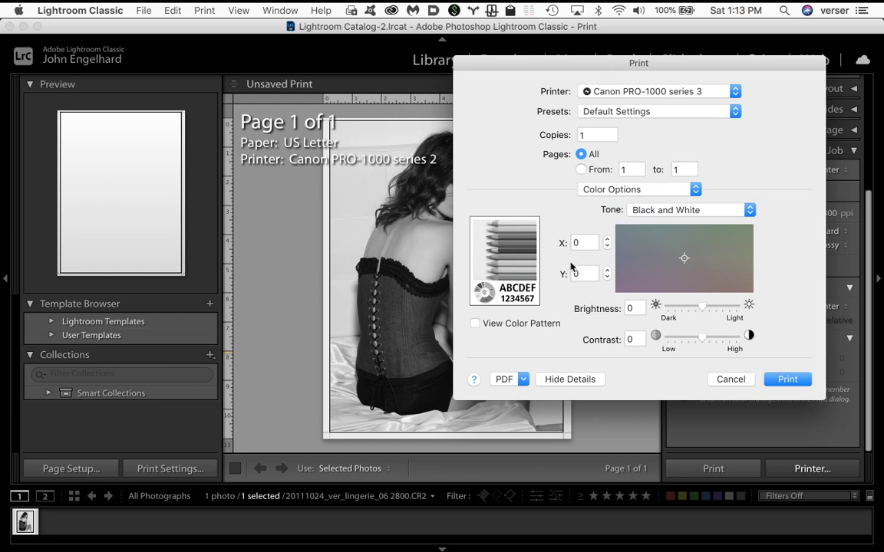
Review the print head height choices in the Paper Detailed Settings, keep Printer Default, and cancel the print dialog.
click(667, 190)
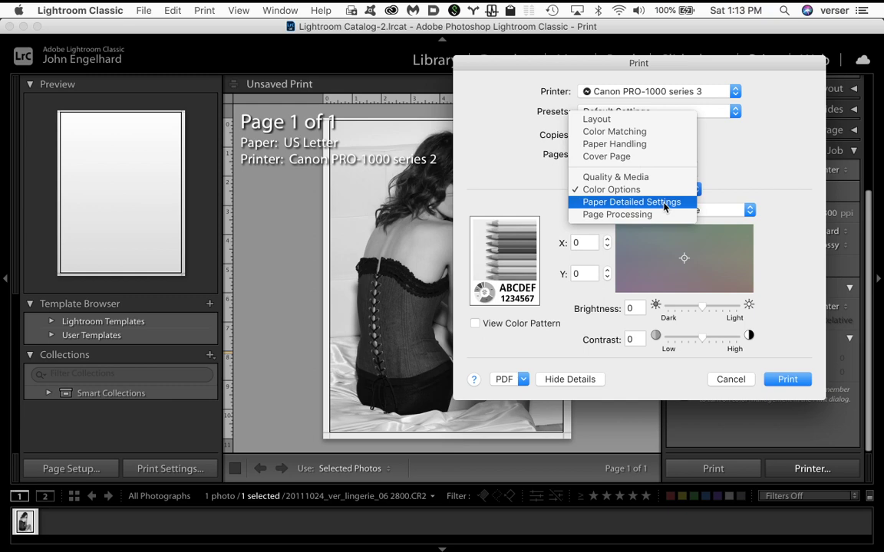
click(665, 204)
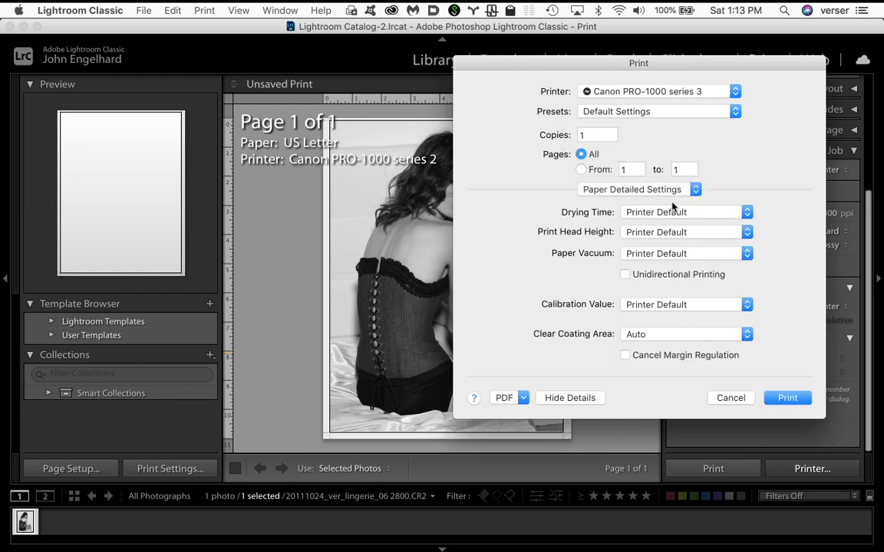
click(729, 235)
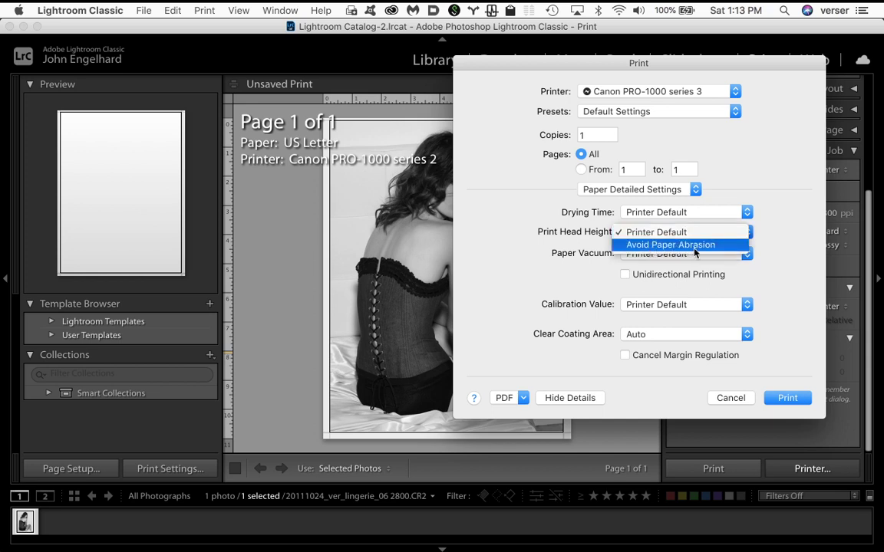
click(773, 316)
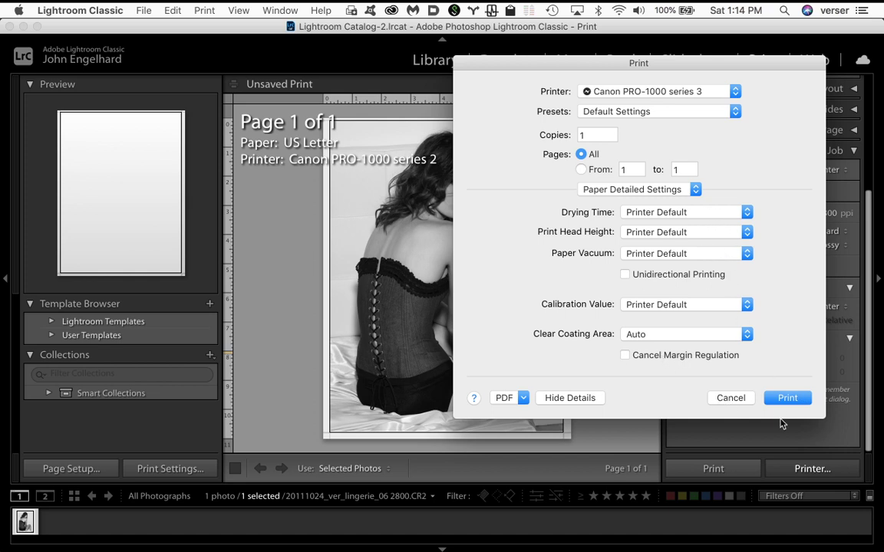
click(731, 398)
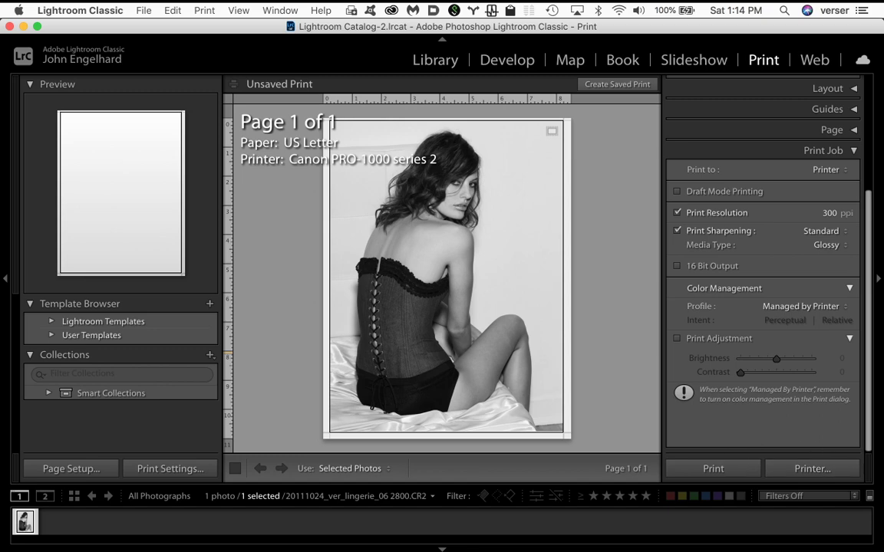
Switch to Keynote and show the HEADSTRIKES! slide in the Canon nozzle check presentation.
mouse_move(594, 543)
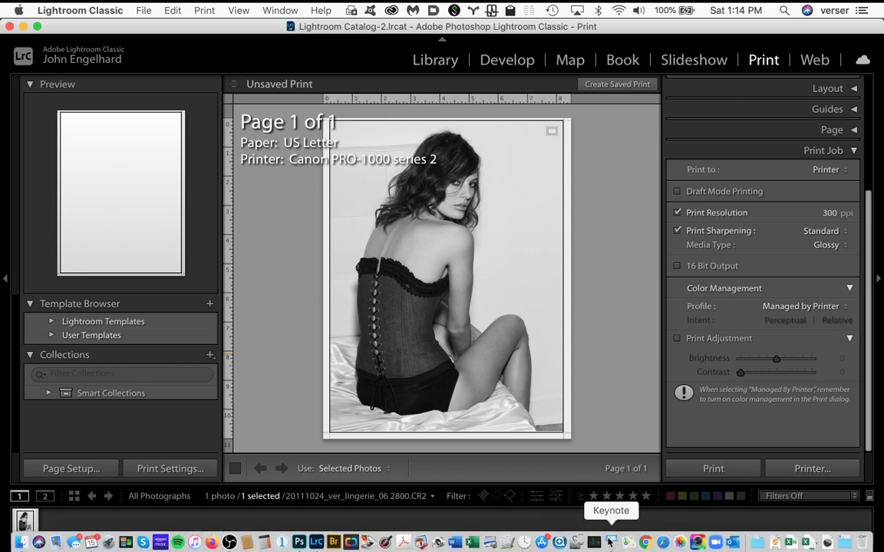
click(610, 542)
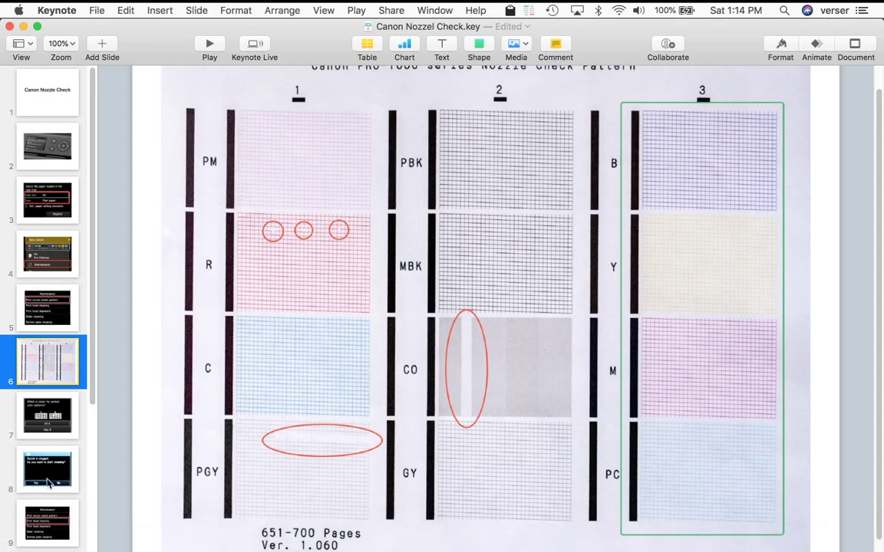
scroll(54, 406, down, 5)
scroll(103, 453, down, 1)
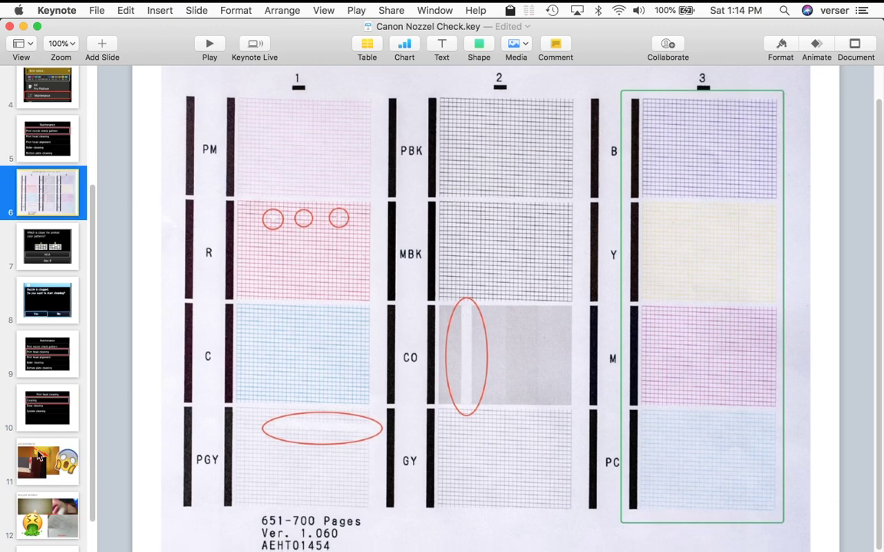
click(77, 472)
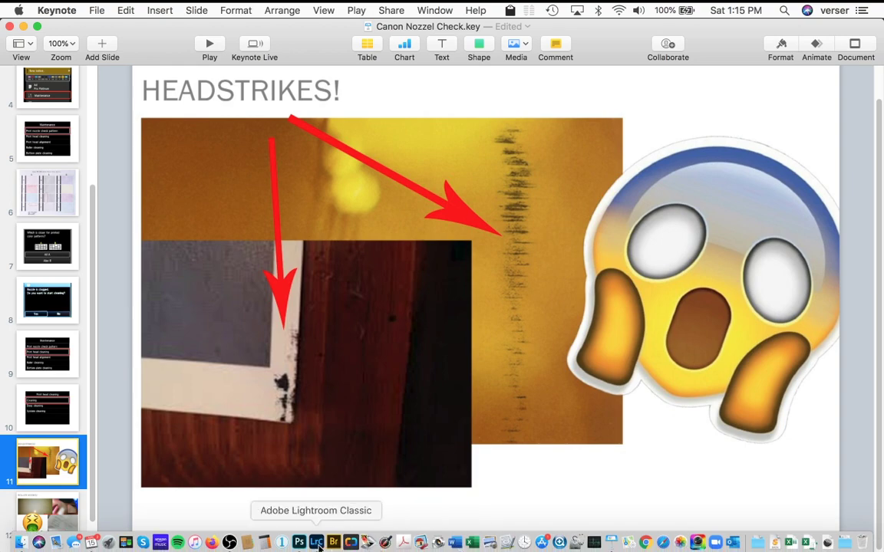
Return to Lightroom Classic, recheck the Avoid Paper Abrasion option for print head height in the printer's paper settings, and cancel without applying it.
click(316, 545)
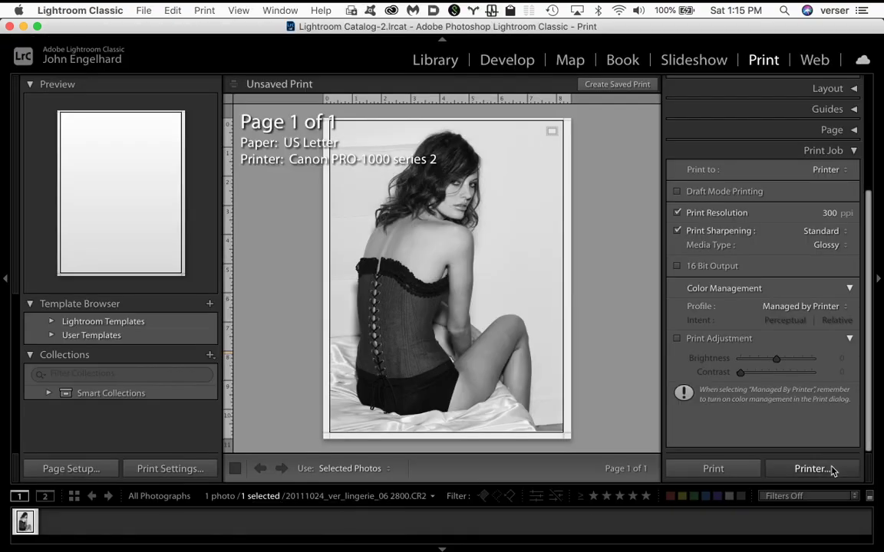
click(833, 469)
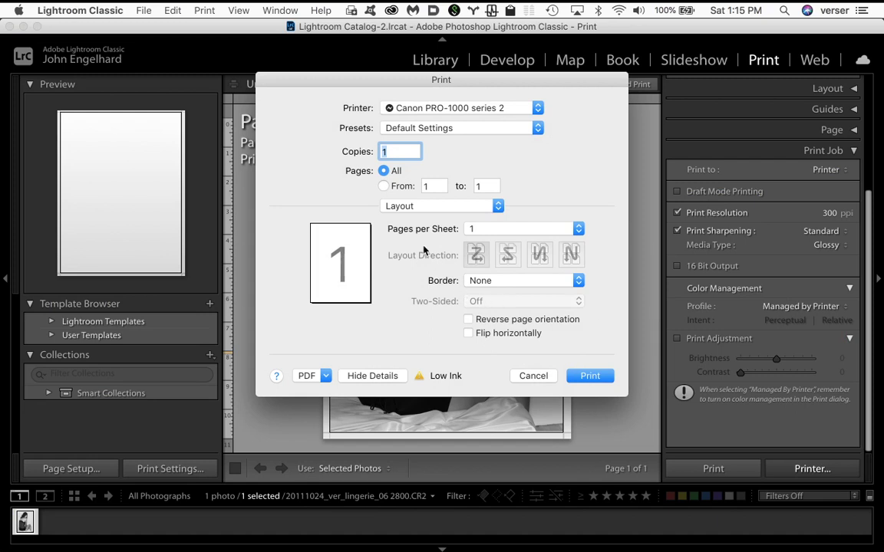
click(470, 209)
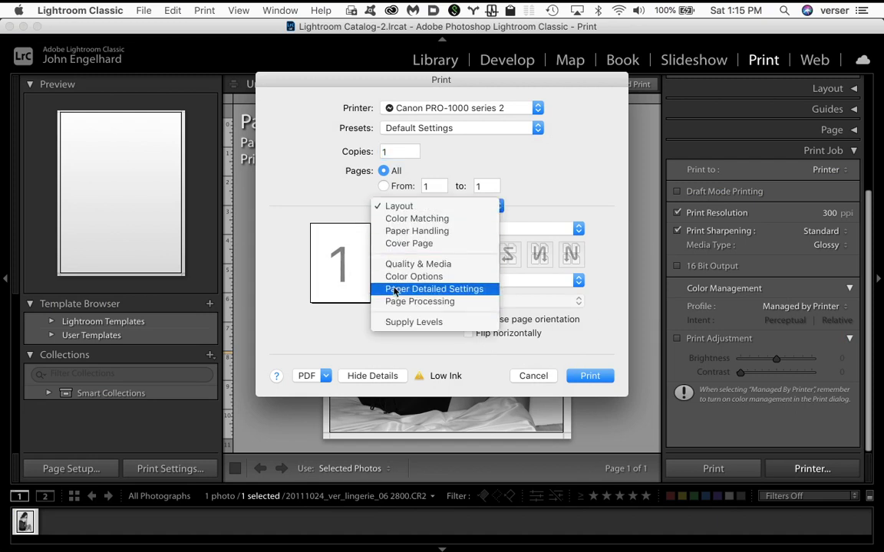
click(475, 290)
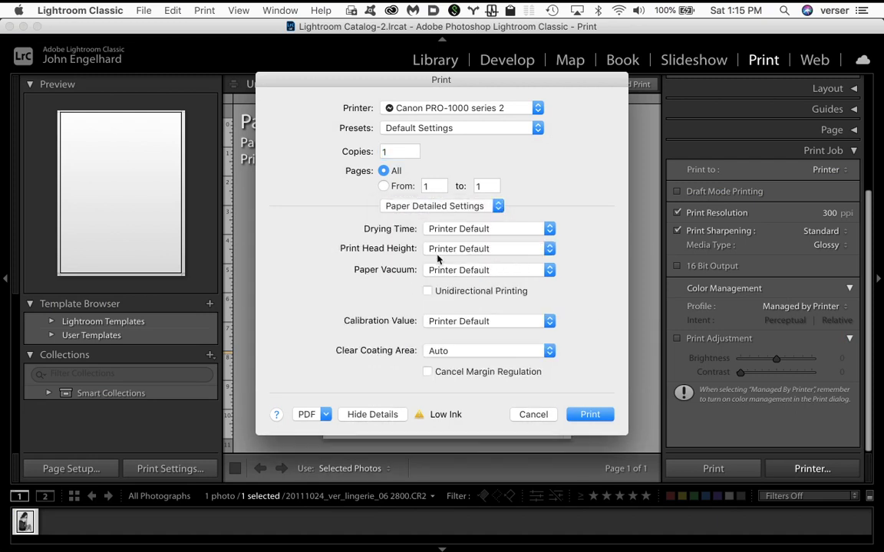
click(499, 251)
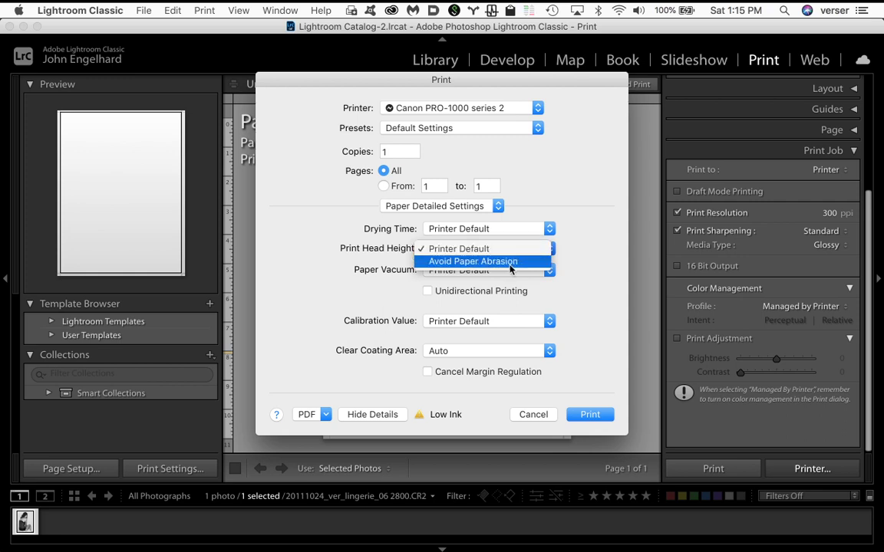
click(541, 277)
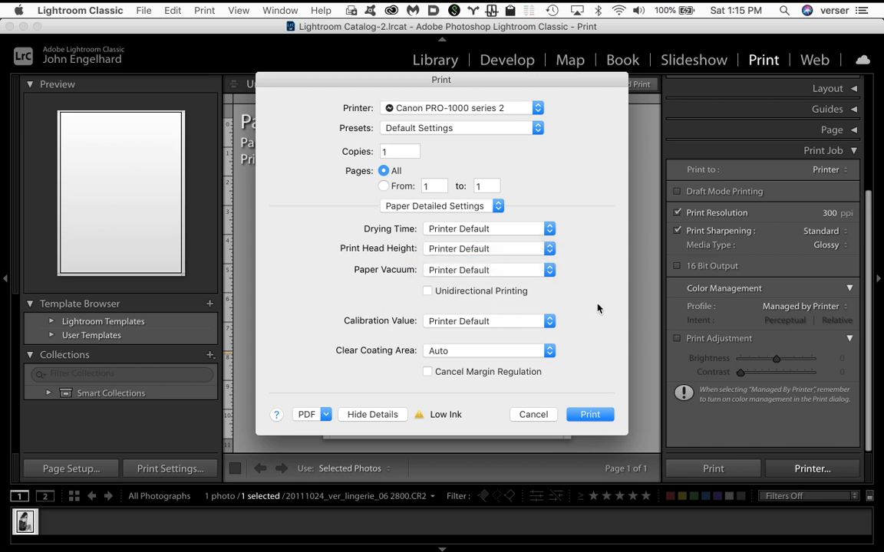
click(533, 415)
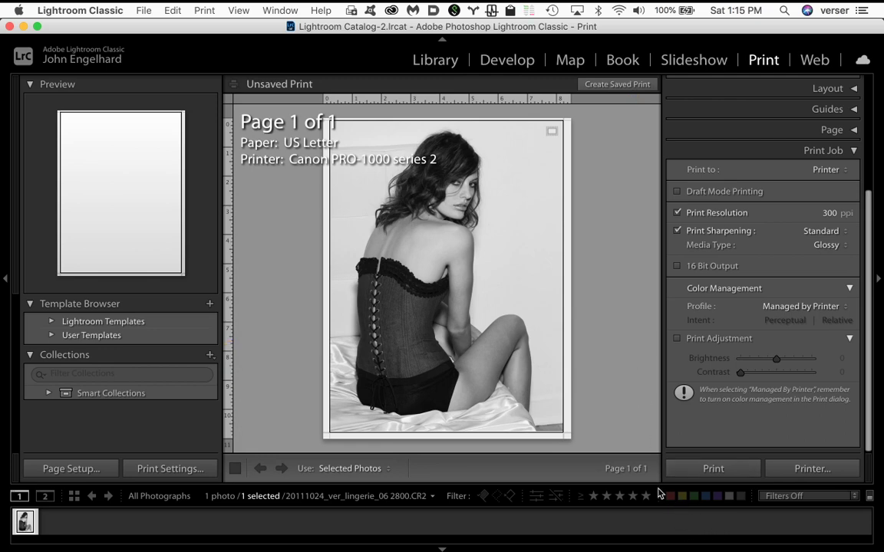
Switch back to the Keynote presentation.
mouse_move(648, 545)
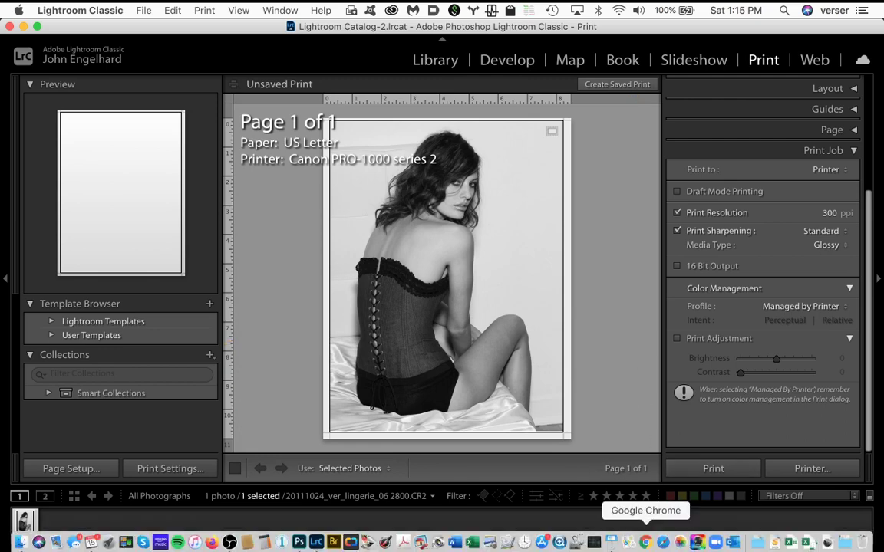
click(613, 544)
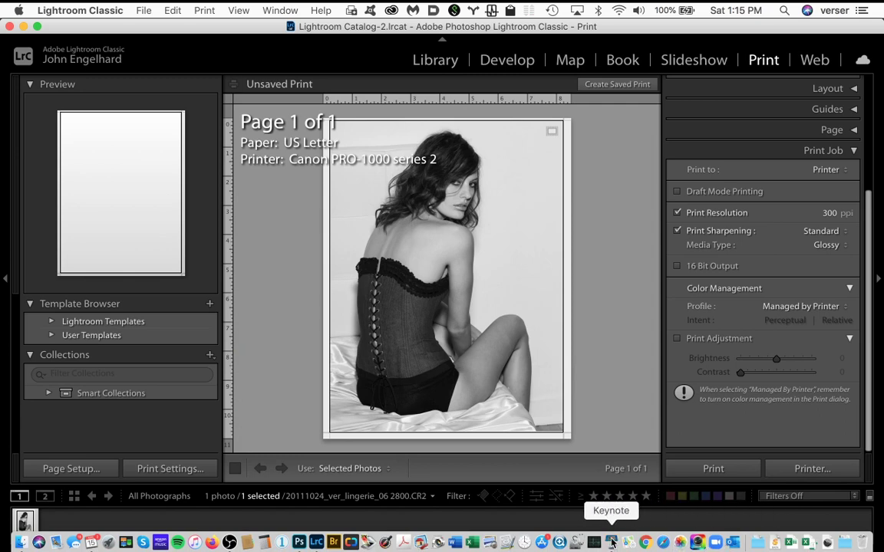